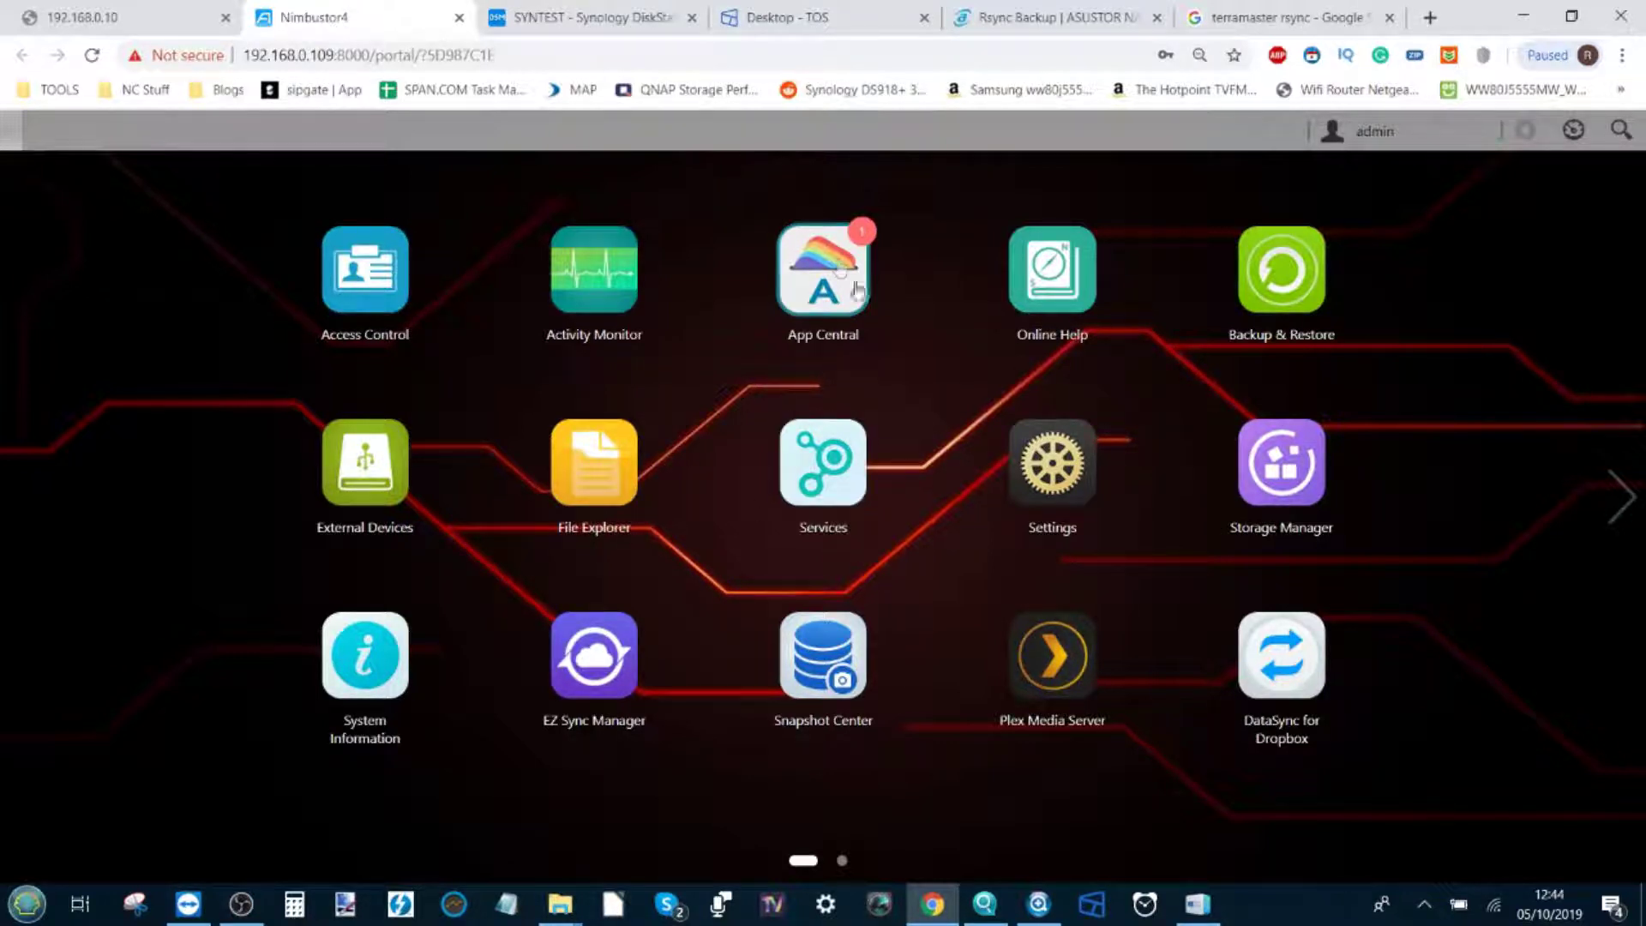
Open App Central from the ADM desktop to see the installed apps.
click(831, 274)
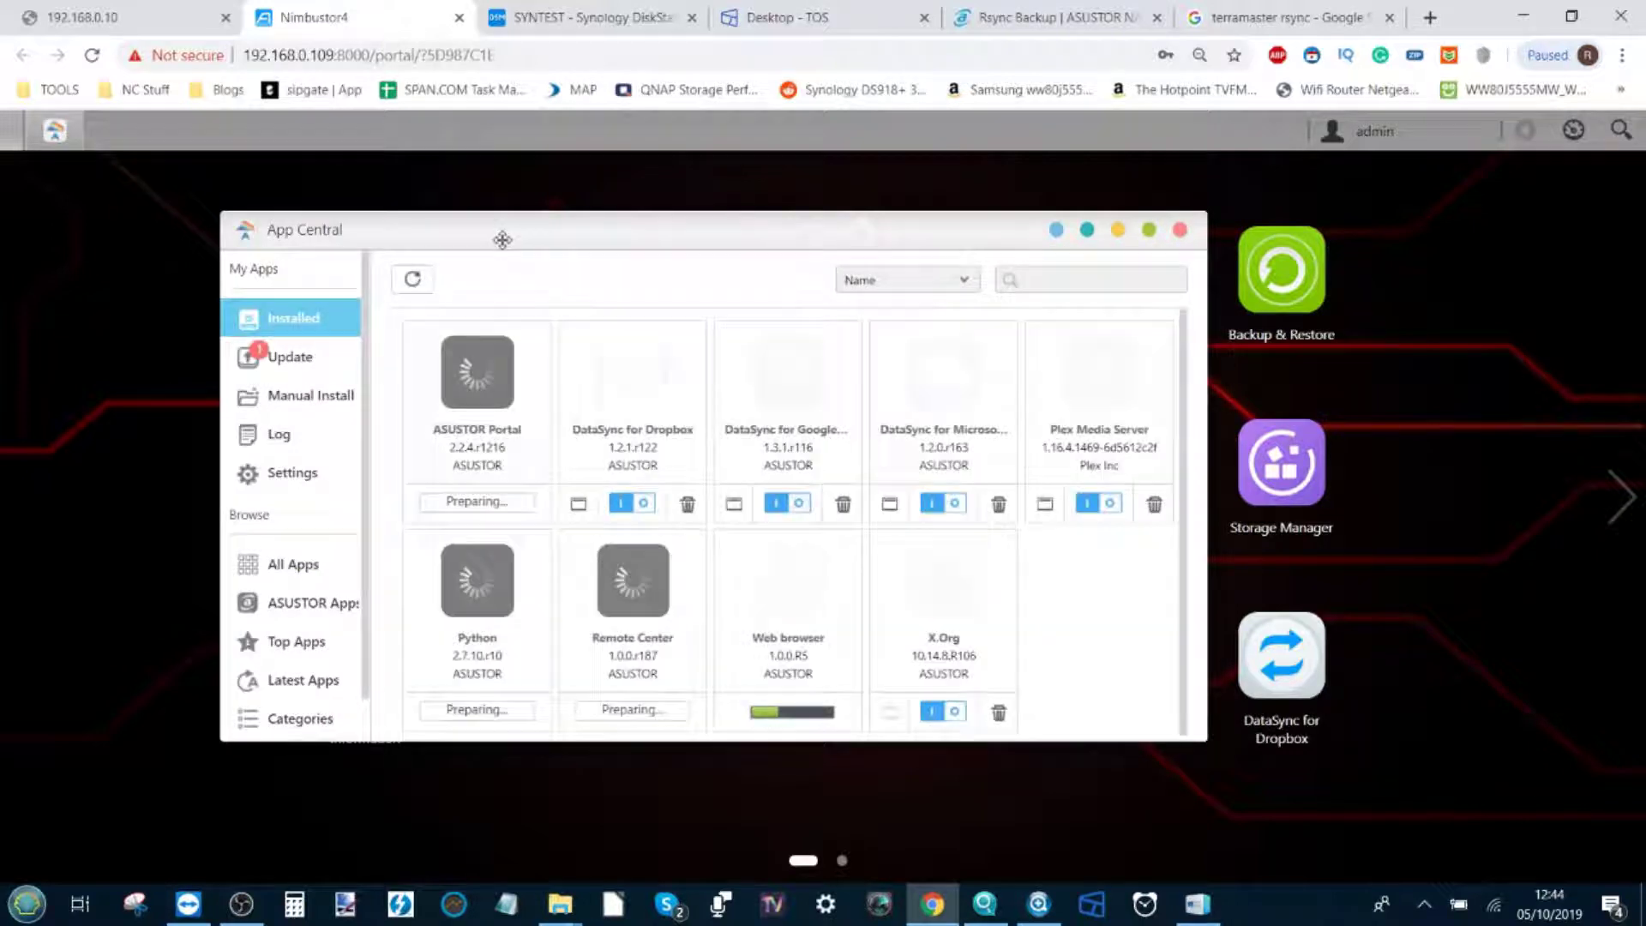
Check that DataSync for Dropbox shows as Installed under ASUSTOR Apps, then close App Central.
scroll(300, 570, down, 1)
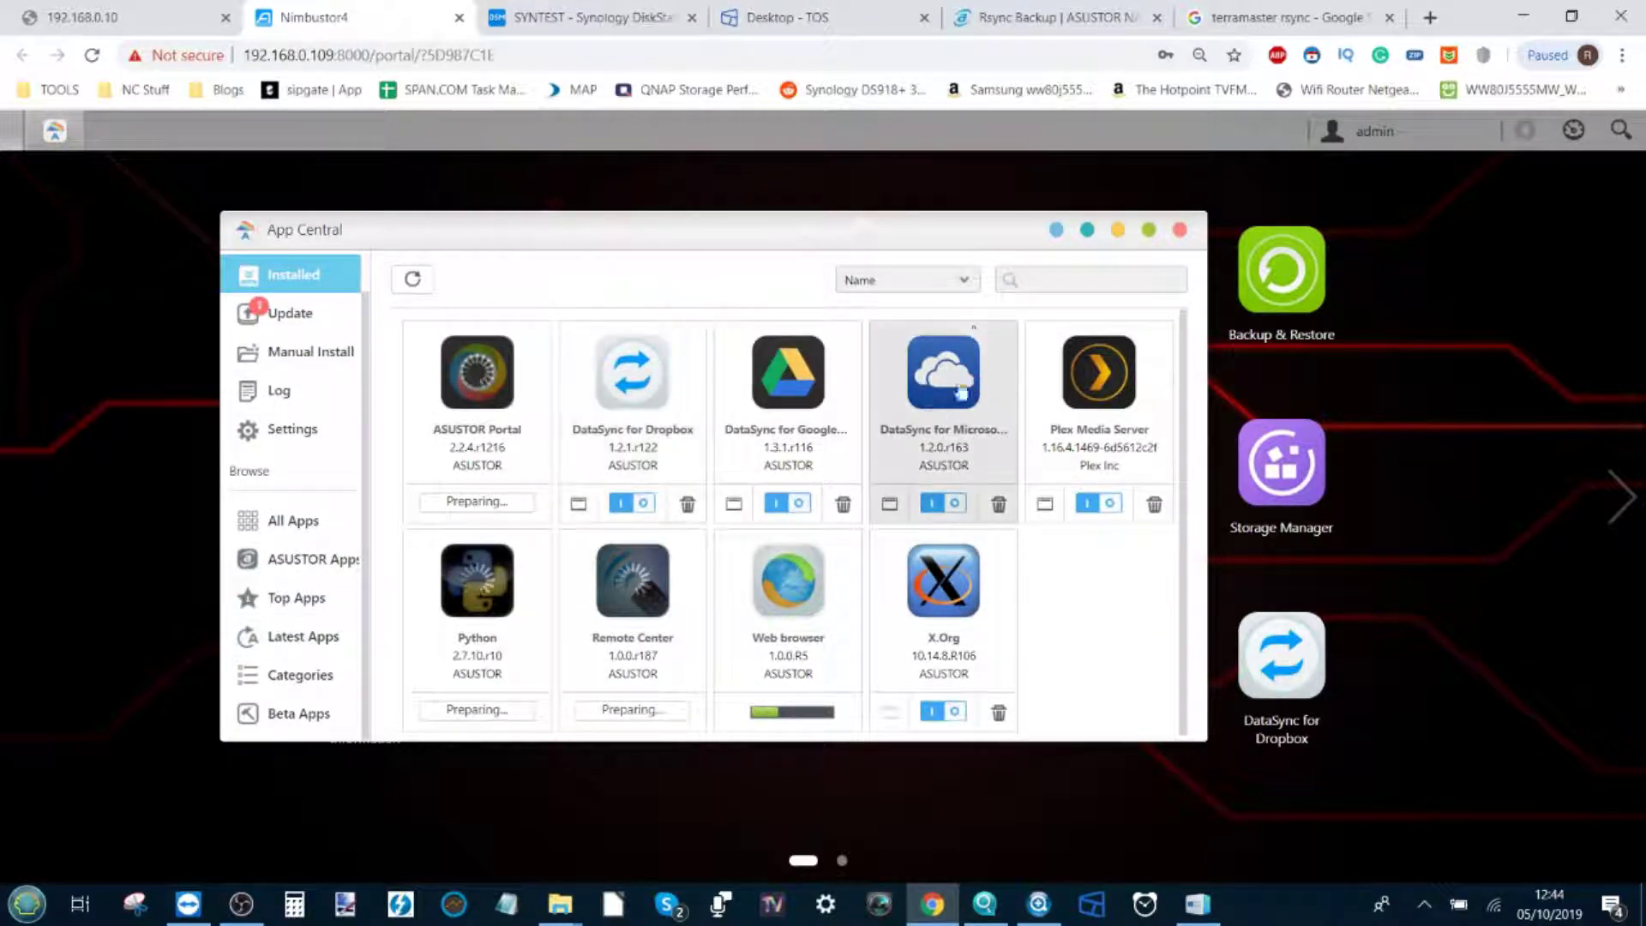
click(313, 559)
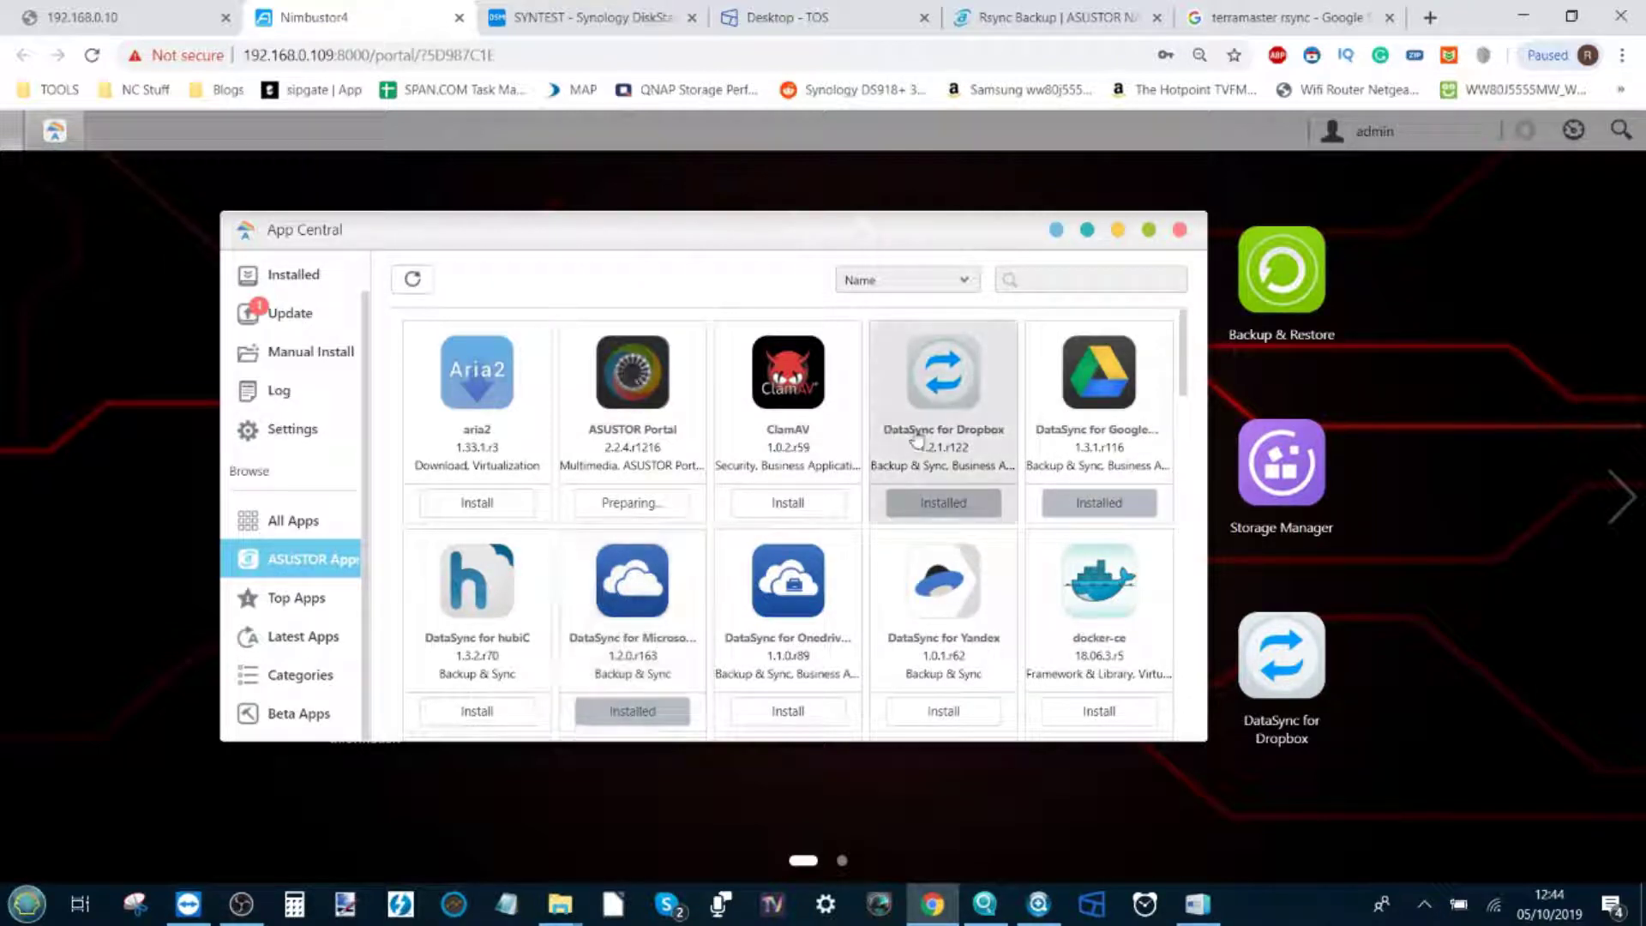
click(961, 405)
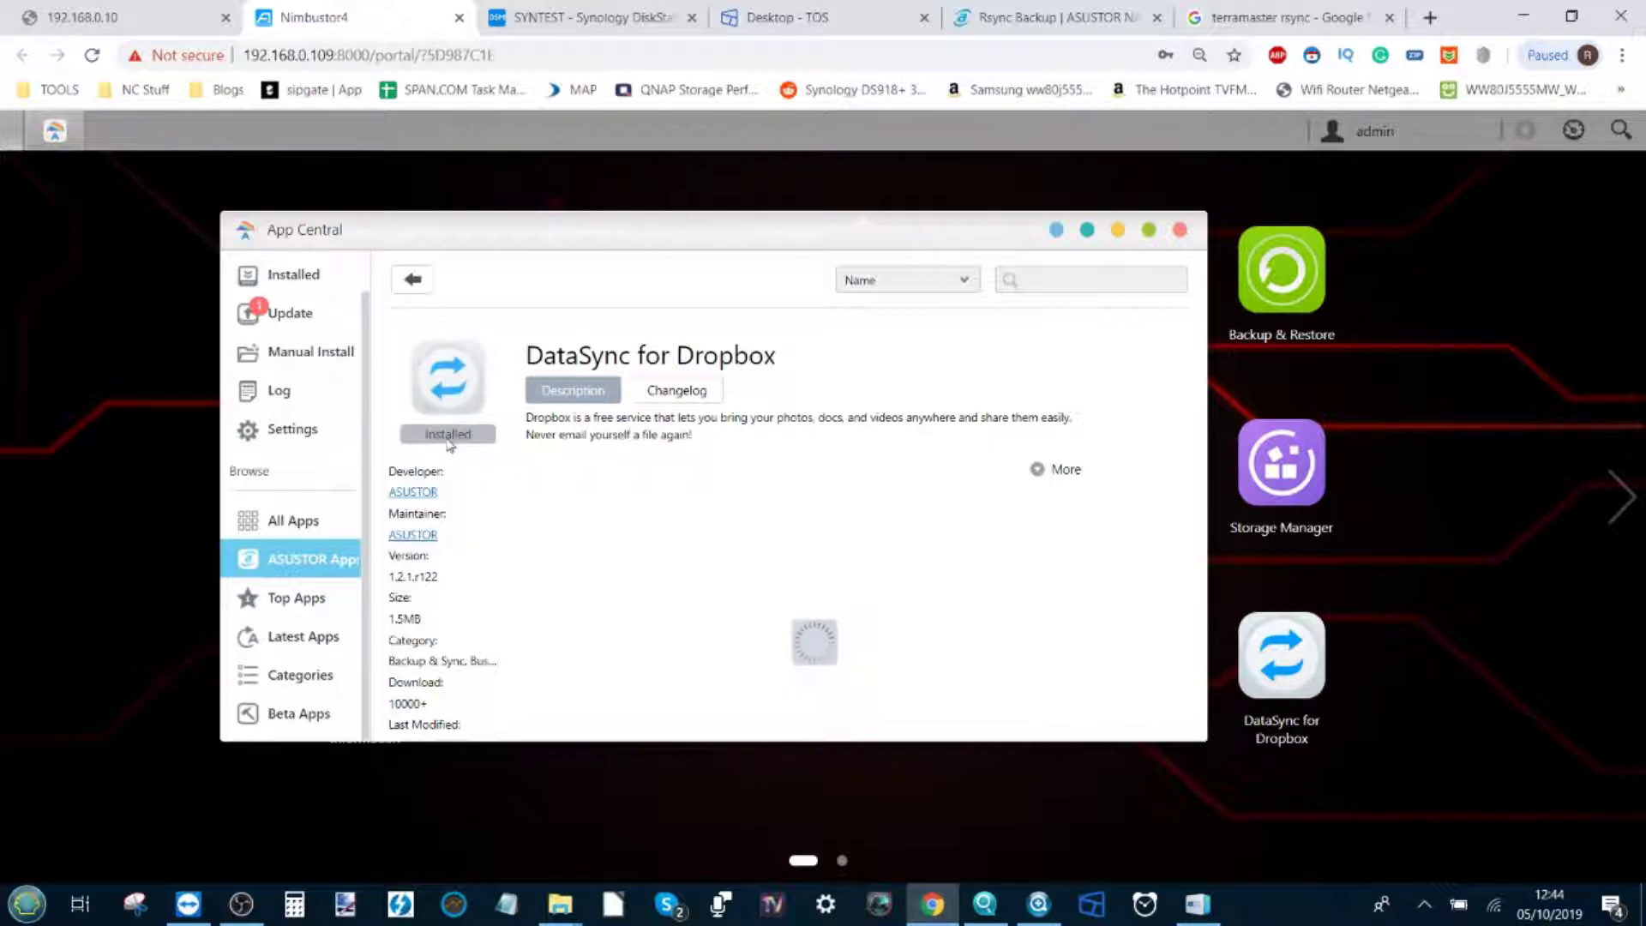
click(415, 281)
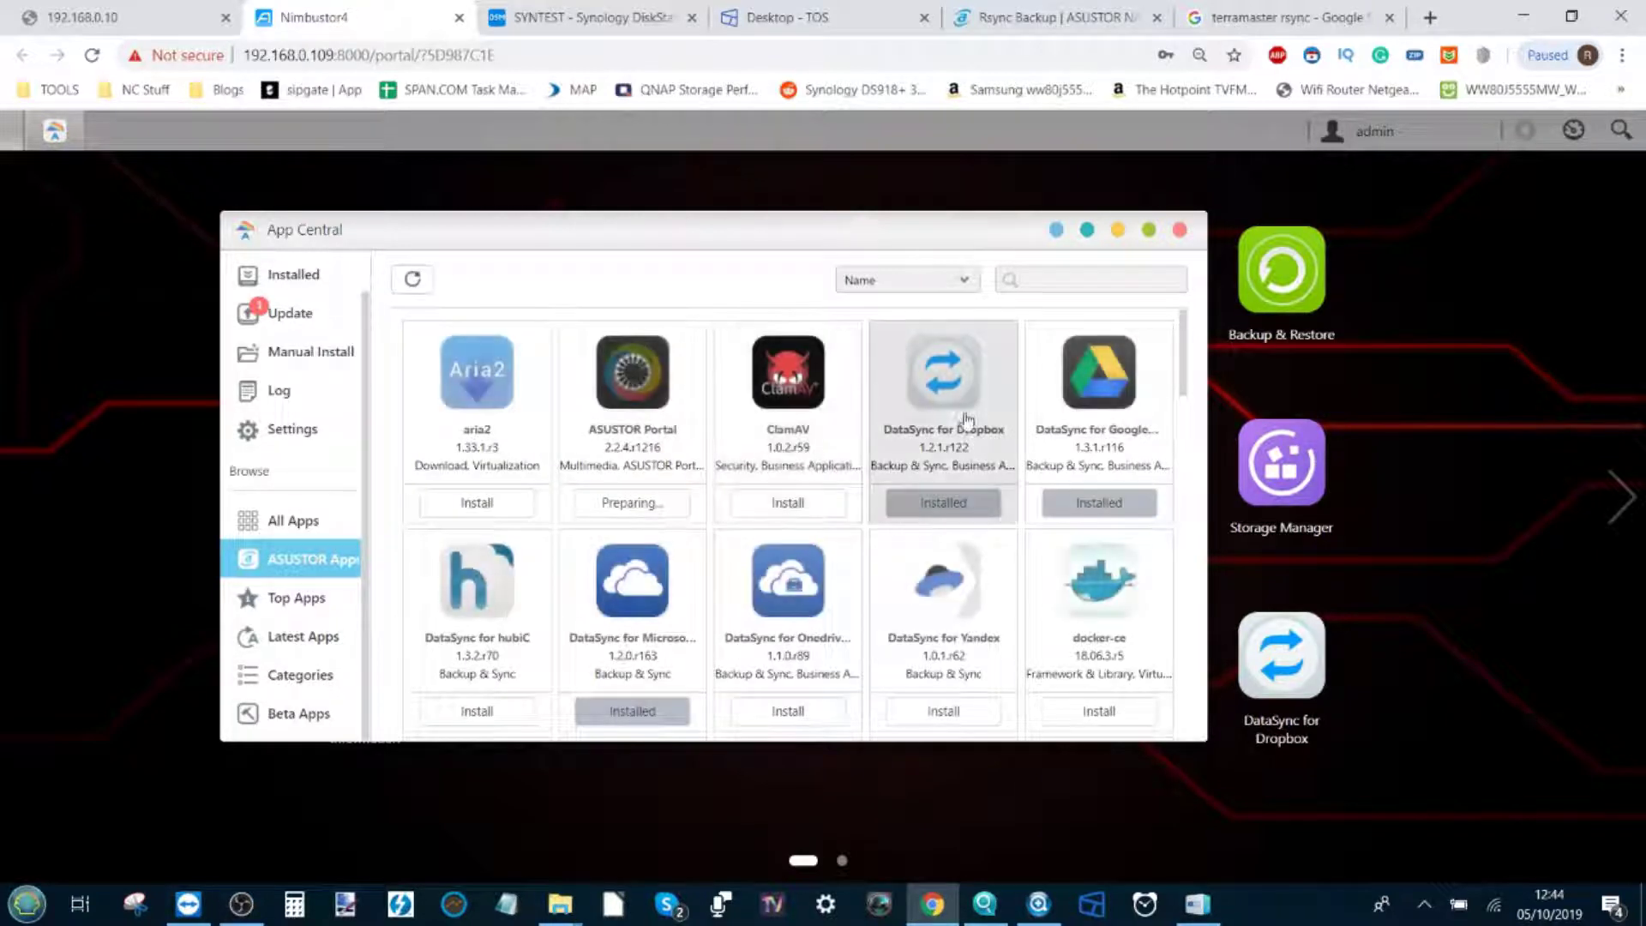
click(1179, 232)
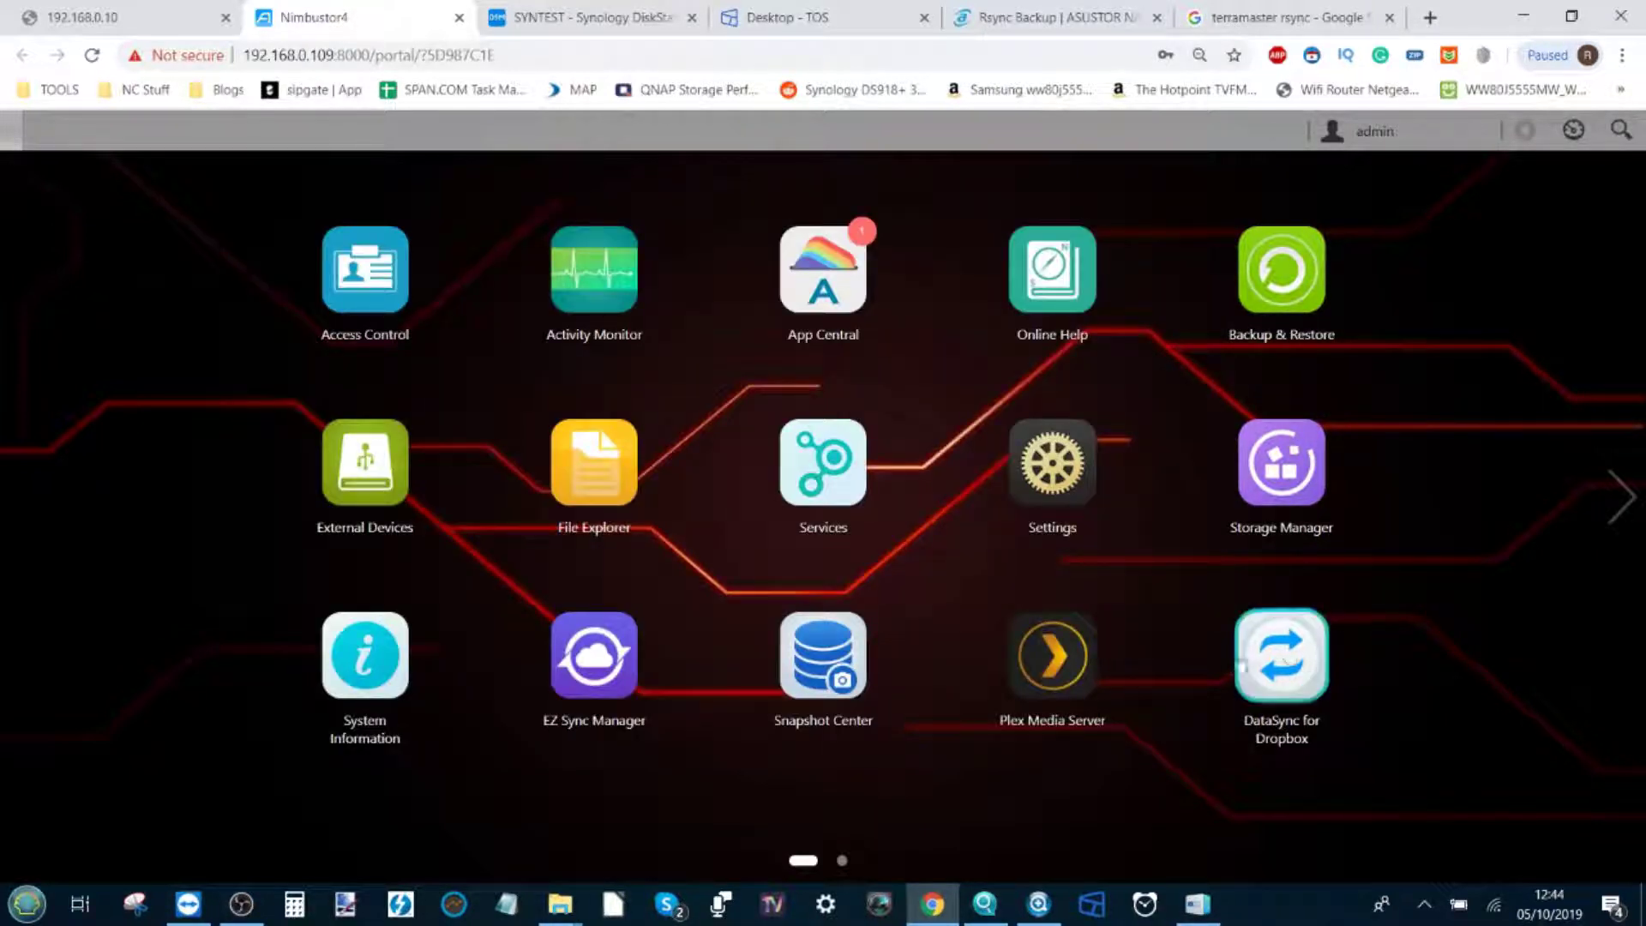
Launch DataSync for Dropbox, center its window, and sign in to authorize Dropbox access.
click(1307, 653)
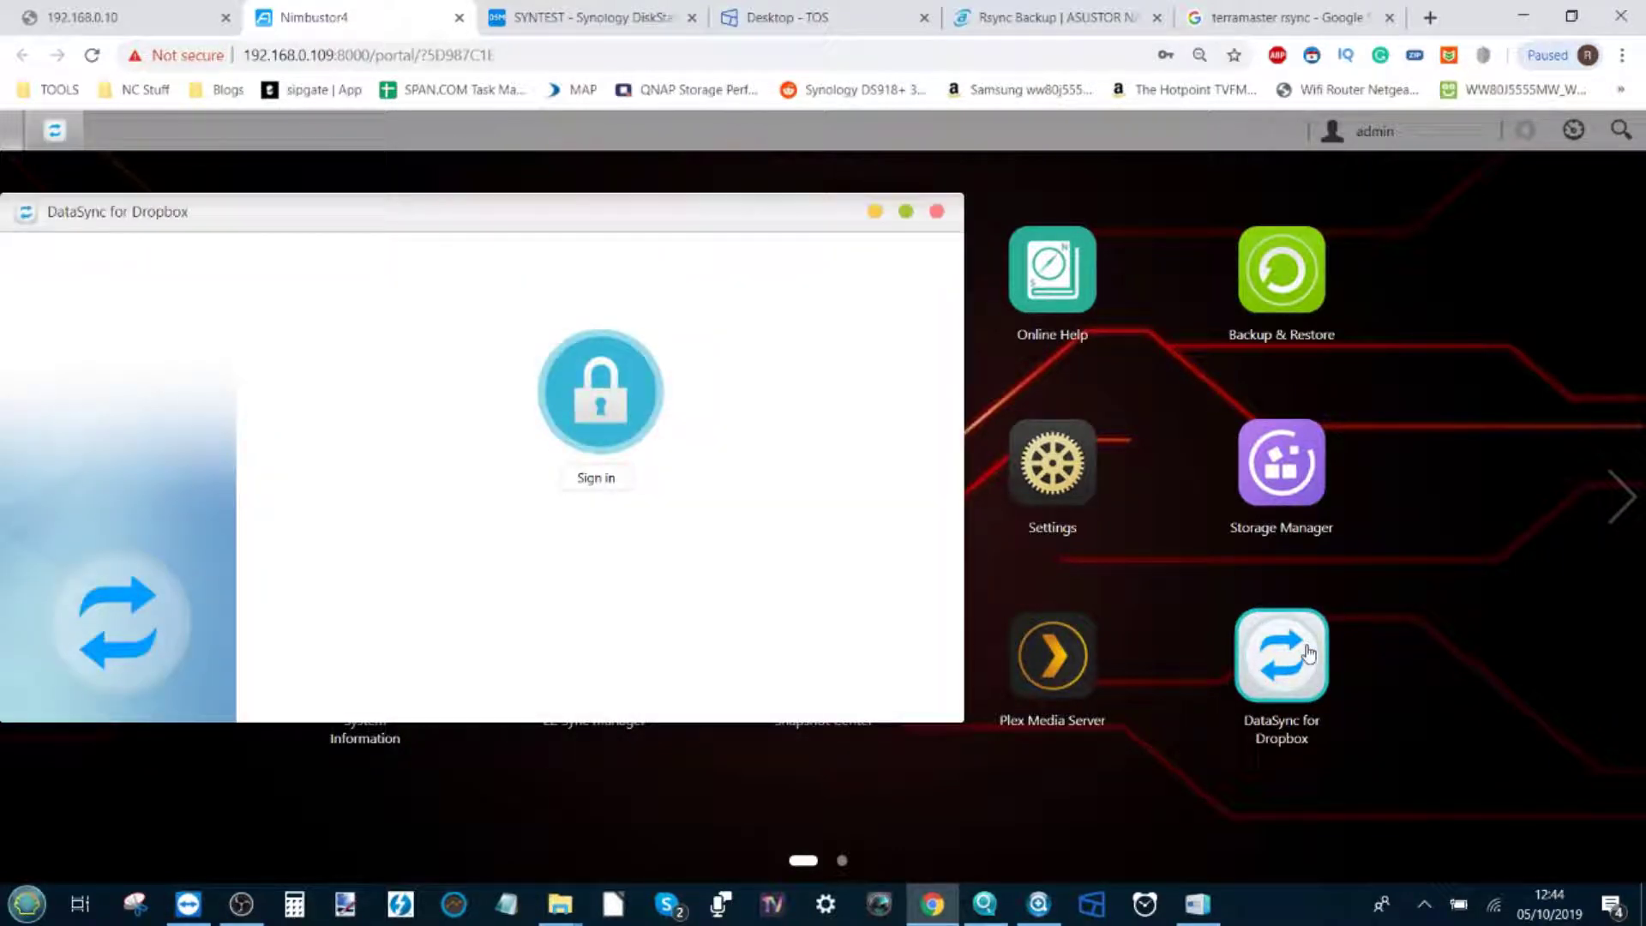
drag(621, 223, 829, 243)
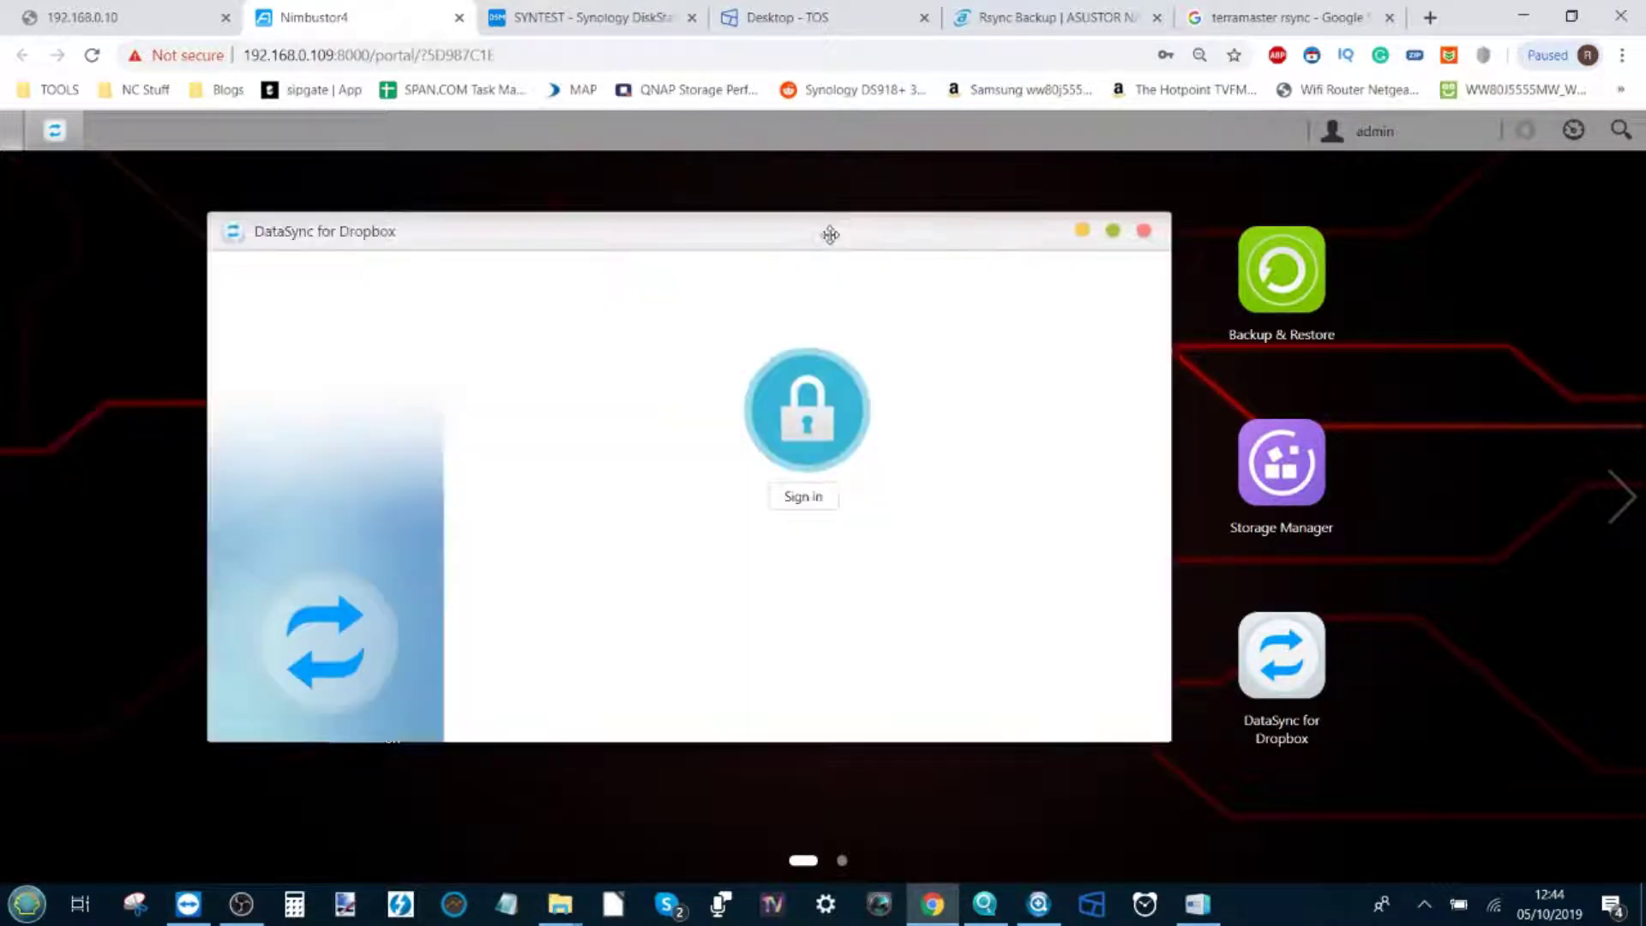
click(801, 506)
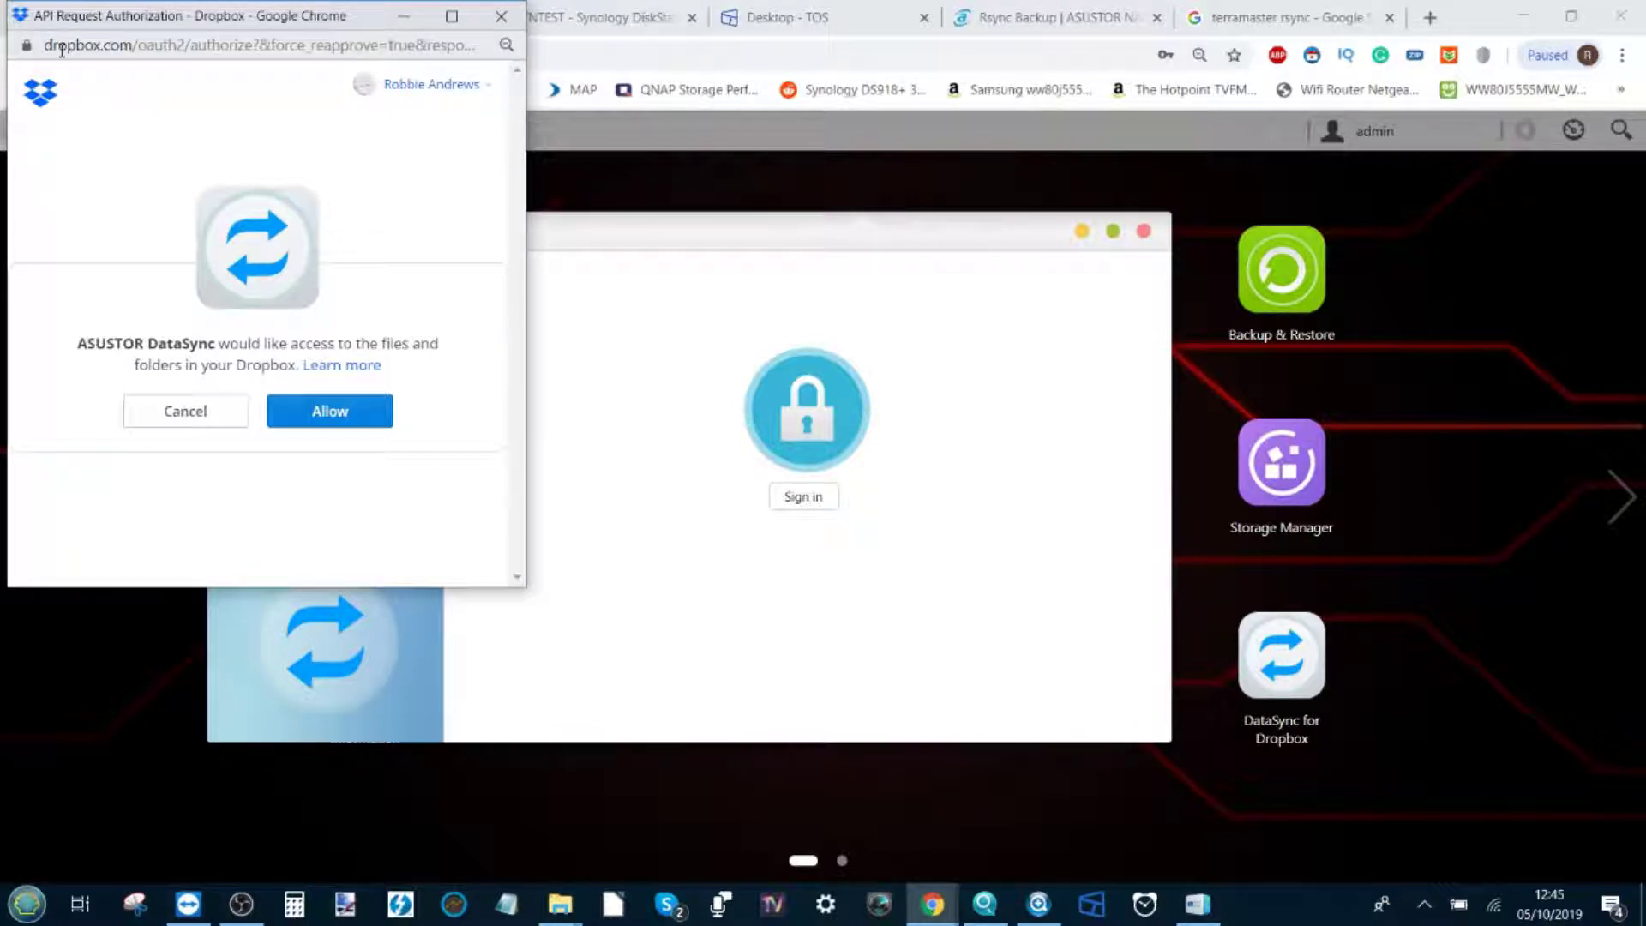
click(334, 413)
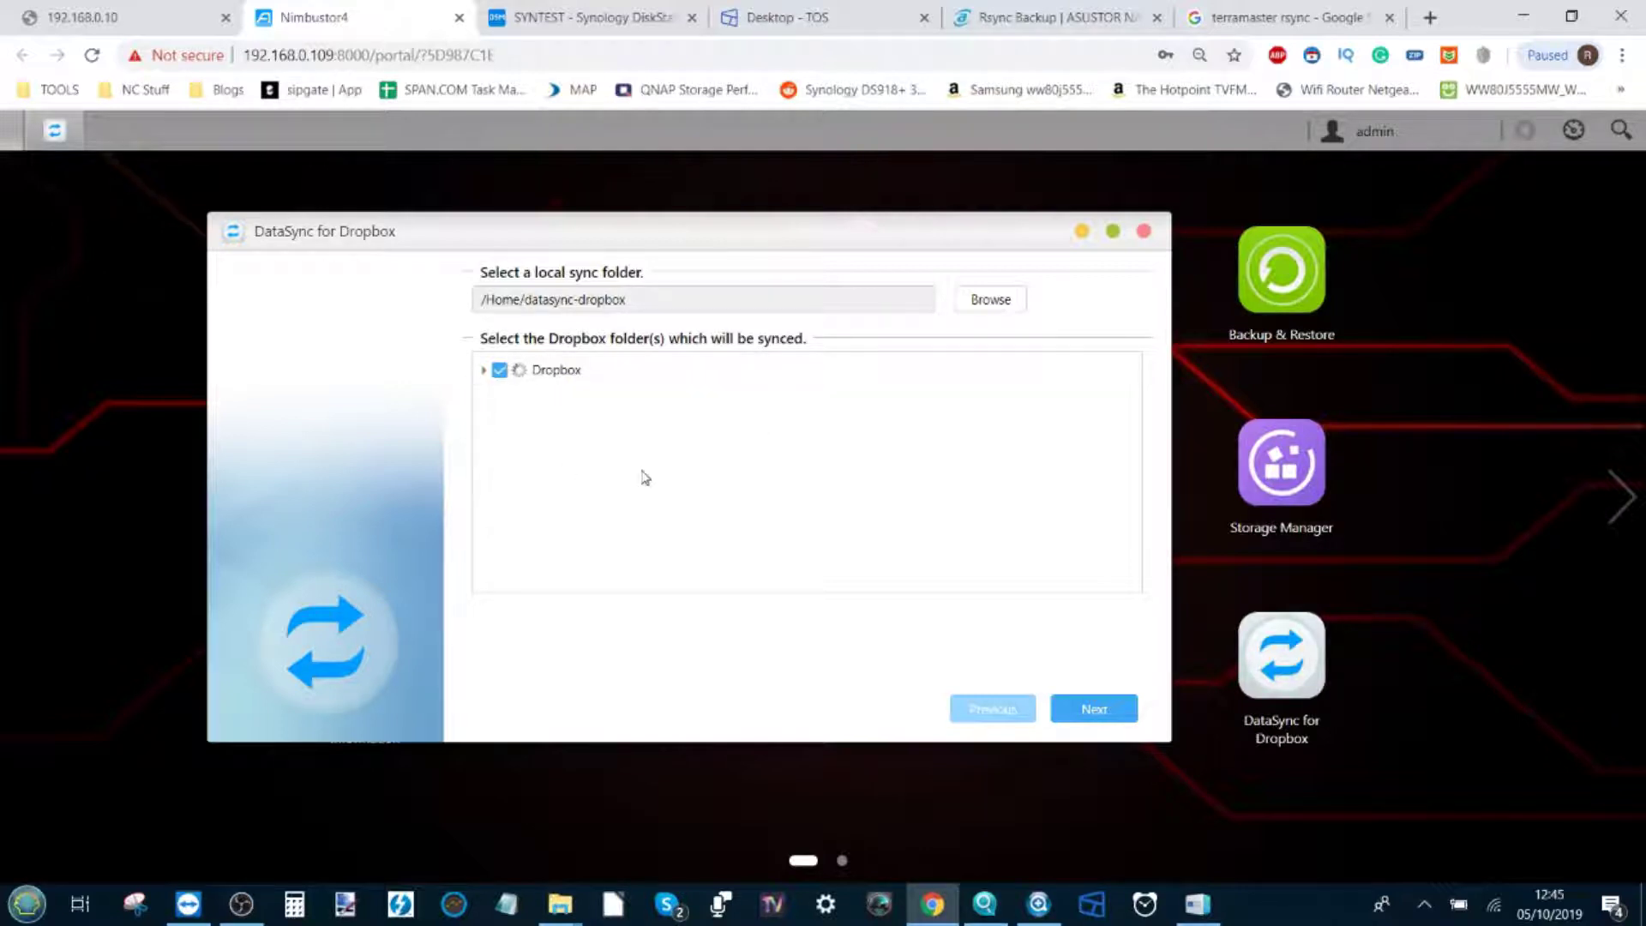
Tick the Dropbox folder checkbox so the whole Dropbox is synced.
click(497, 370)
Browse the NAS shares and pick /Plex/Library as the local sync folder.
click(991, 306)
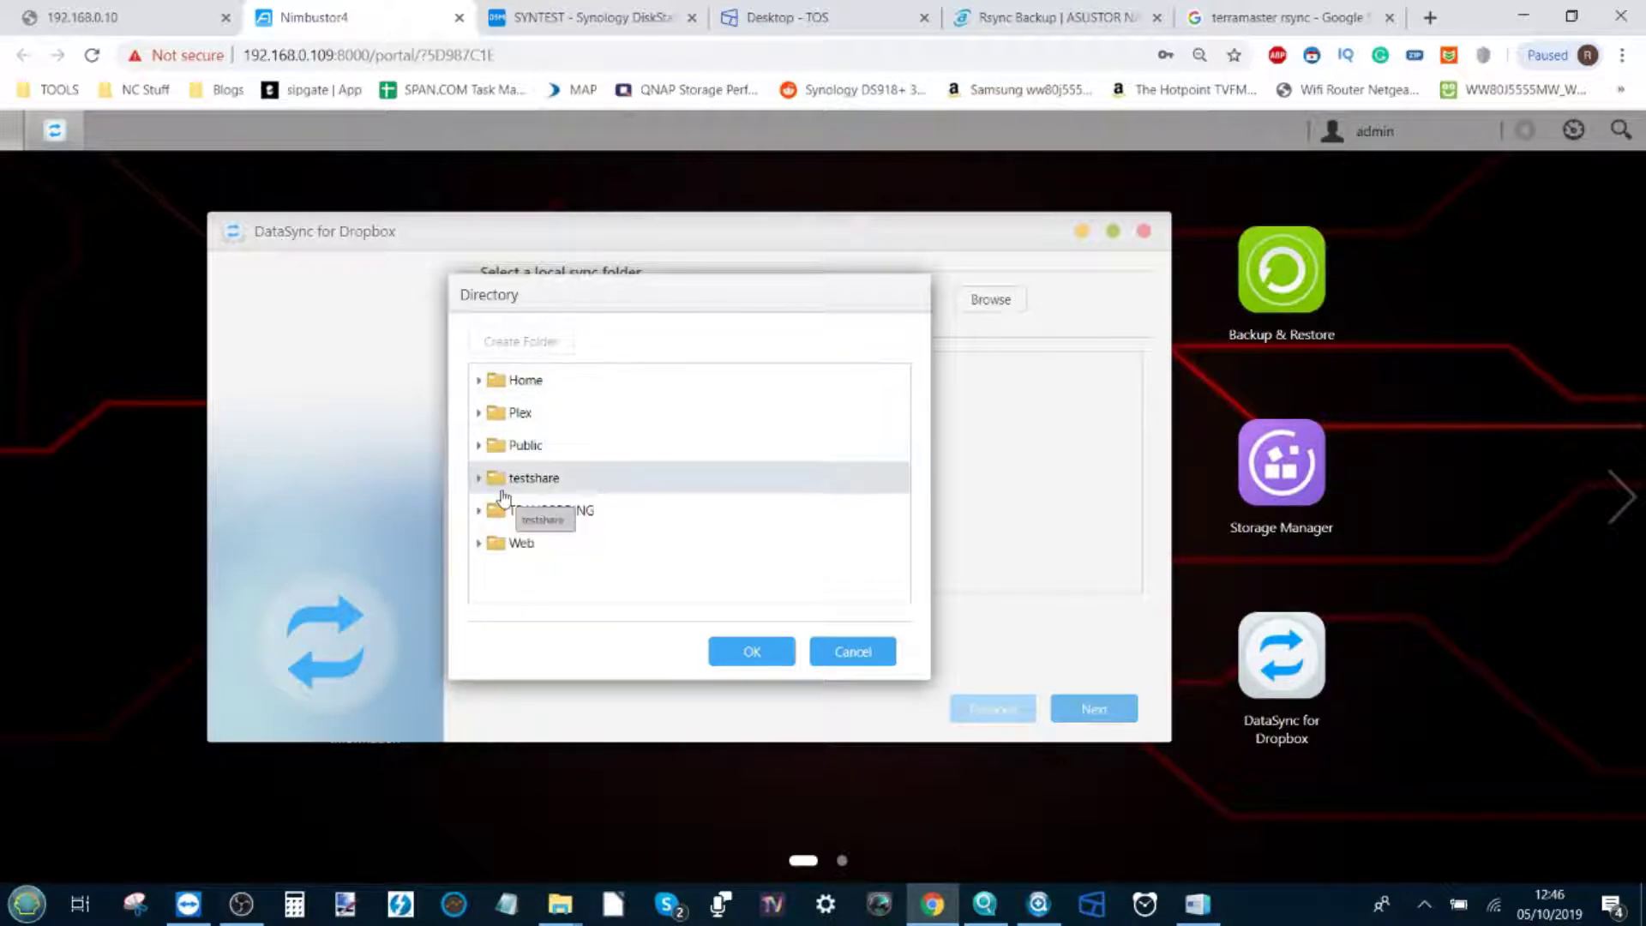
click(548, 478)
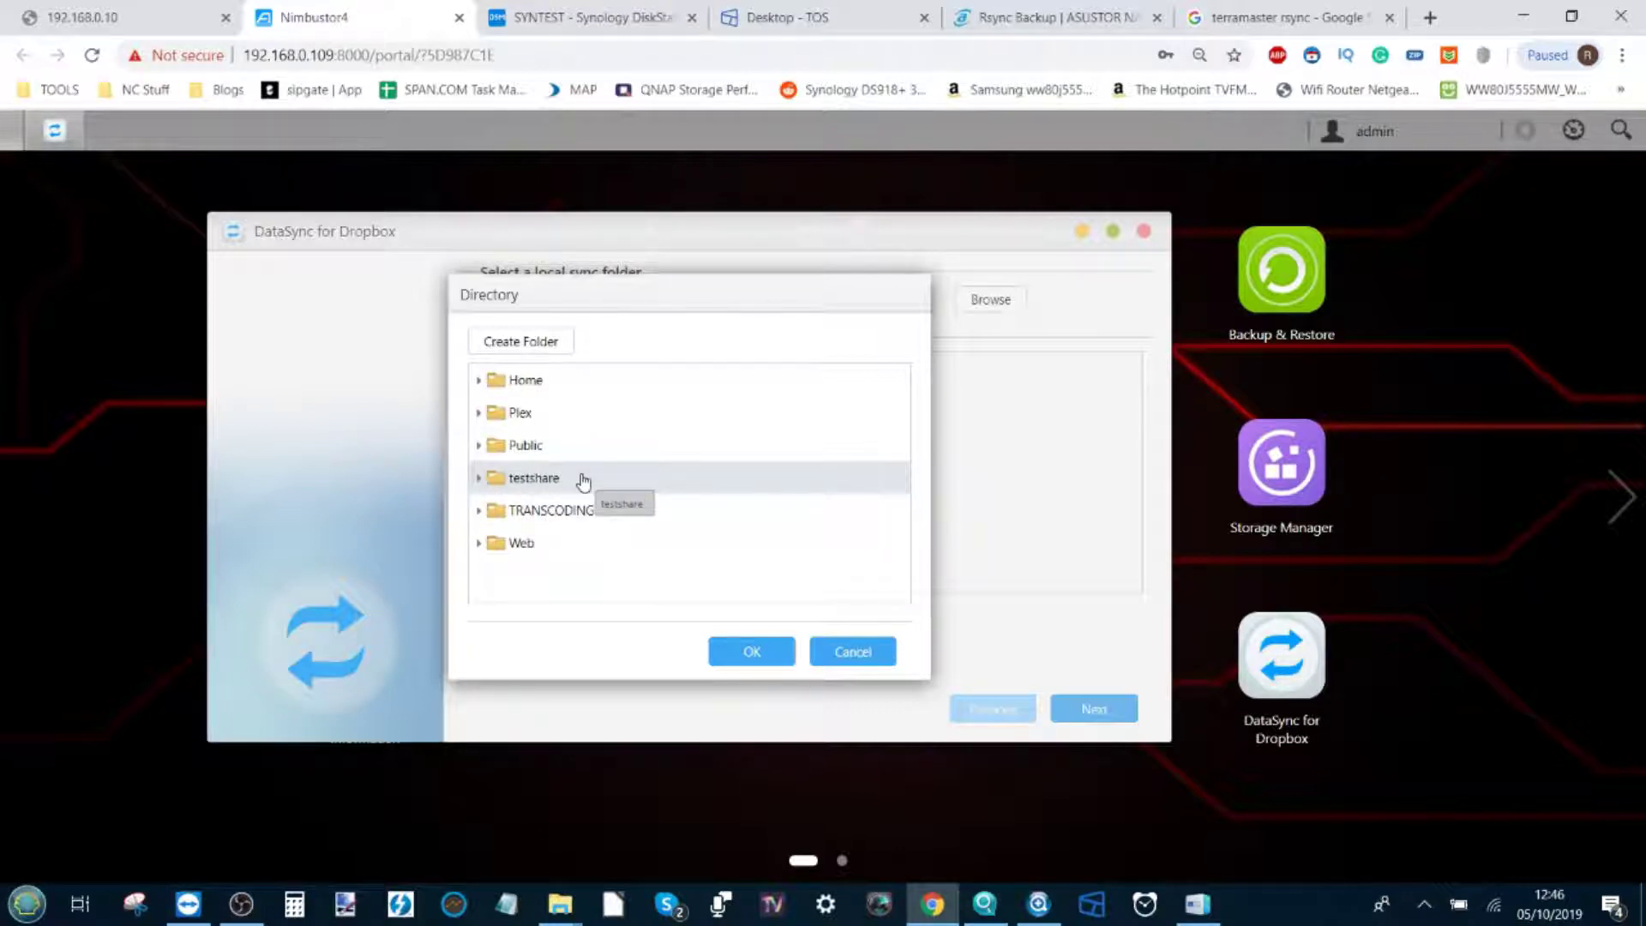
click(480, 447)
click(479, 413)
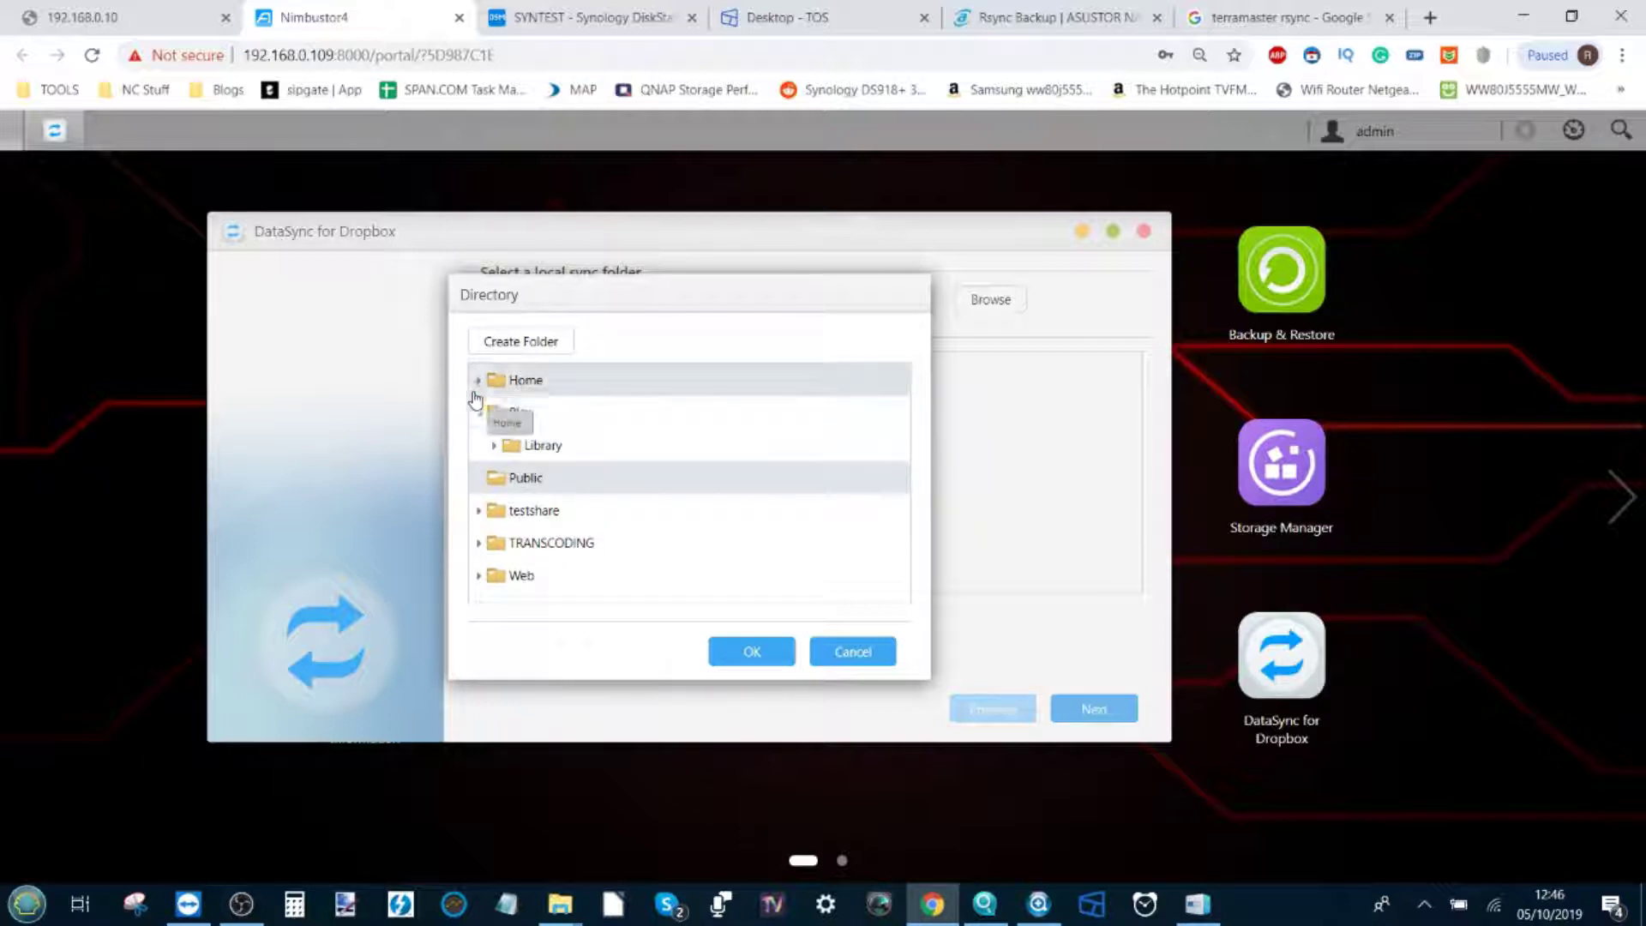
click(479, 380)
click(545, 480)
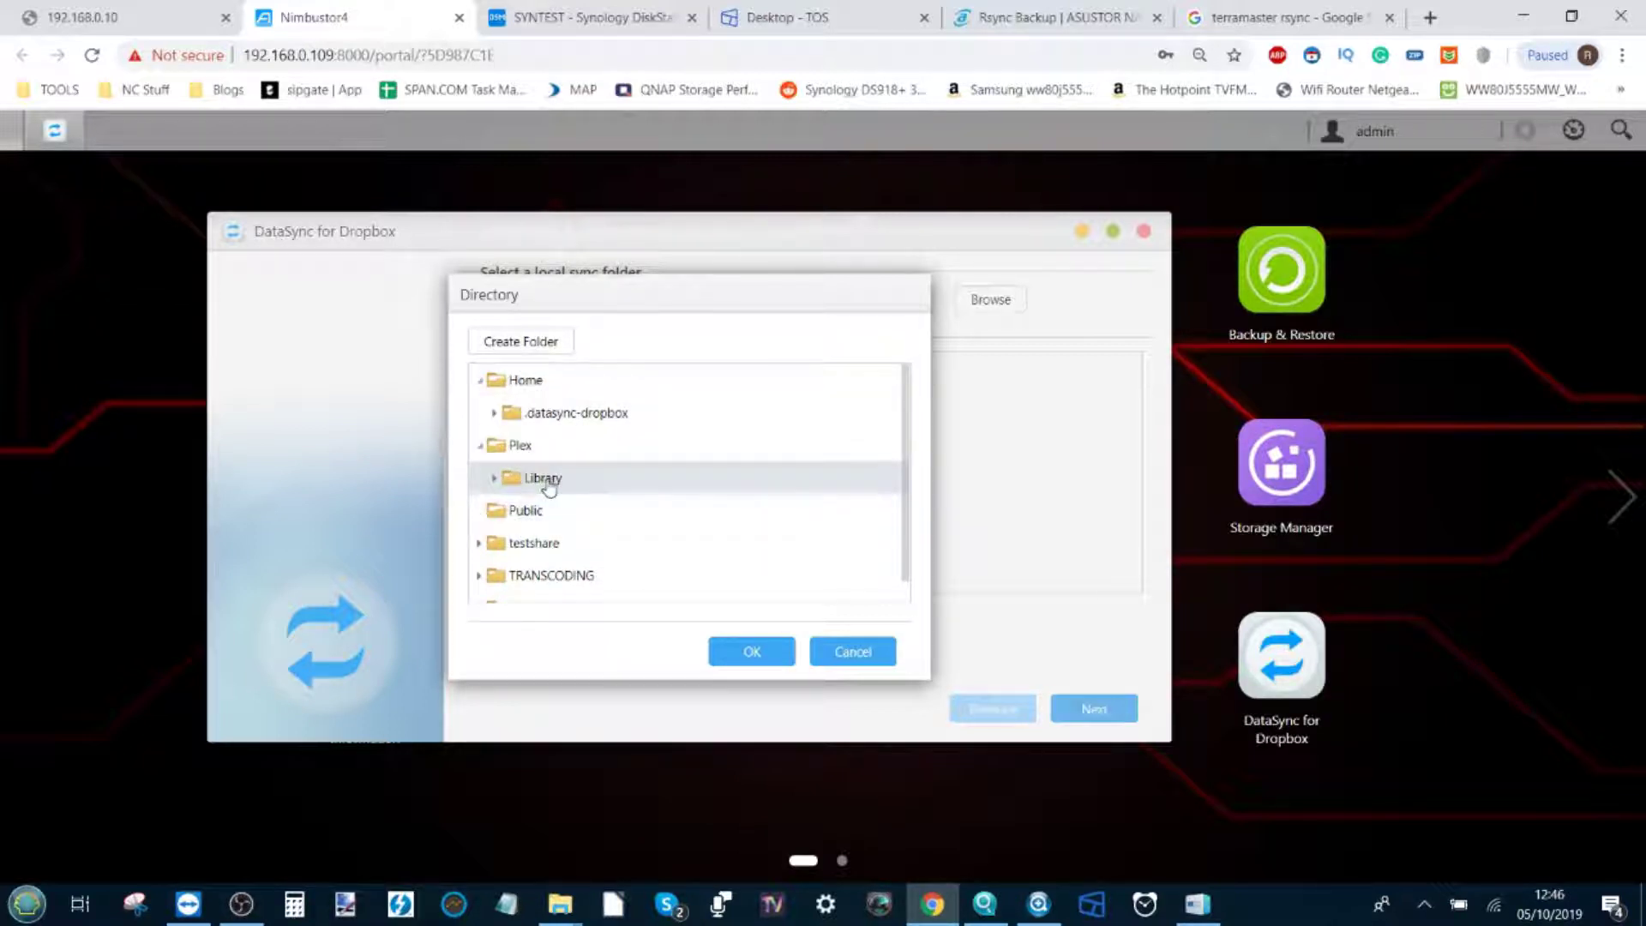
click(479, 575)
scroll(613, 500, down, 1)
click(535, 555)
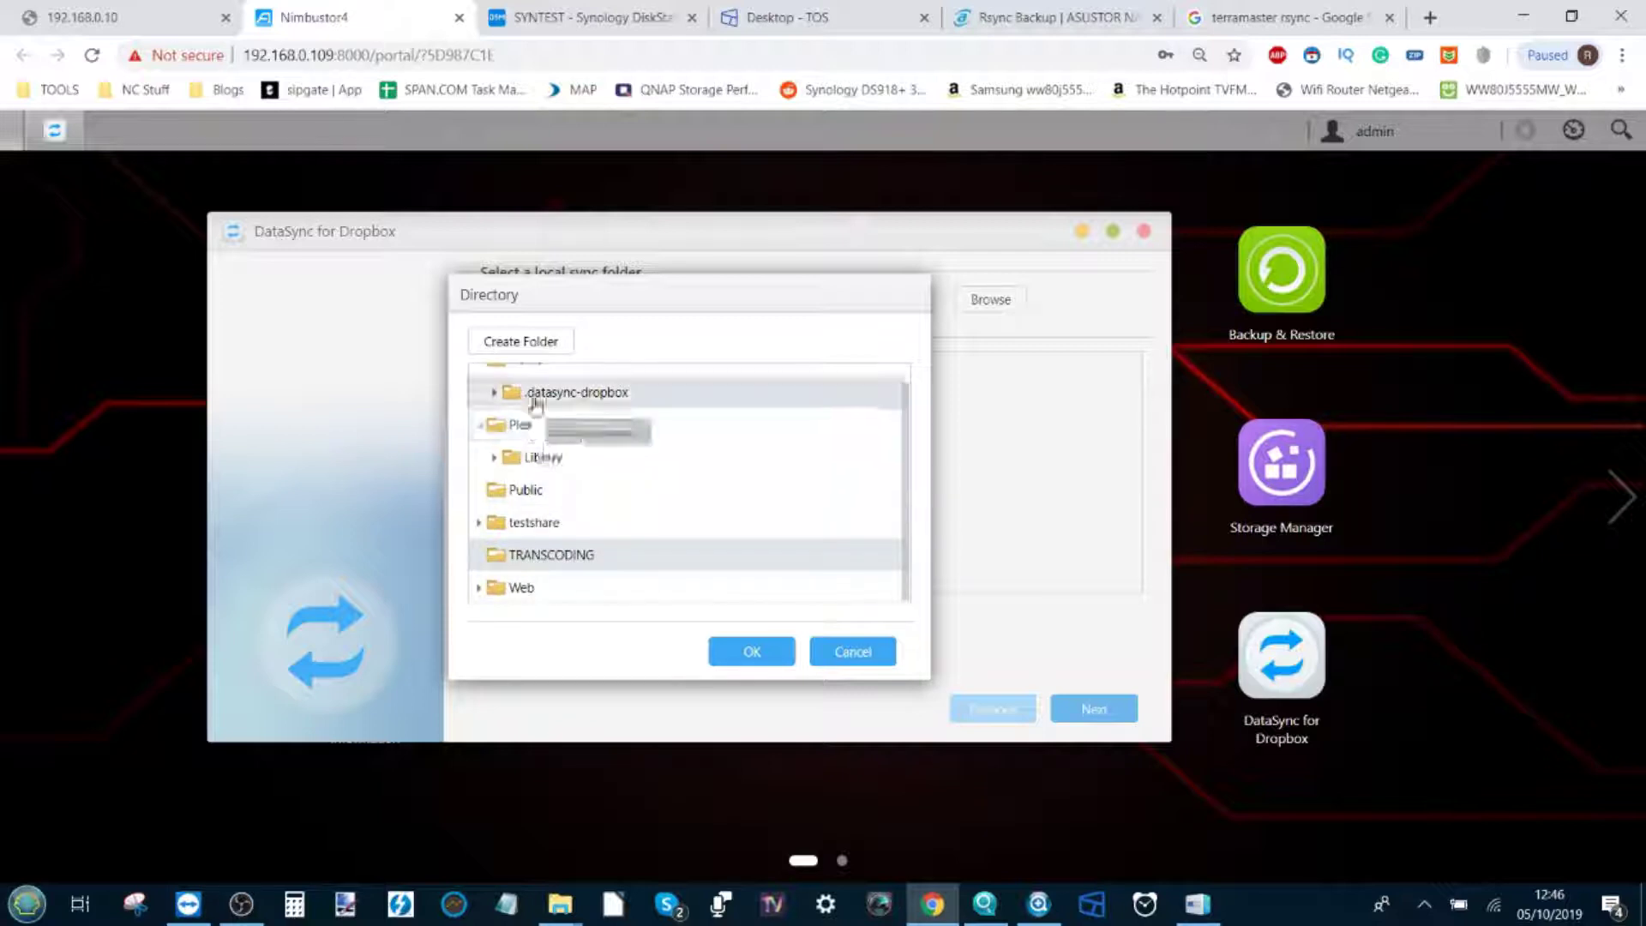
click(531, 463)
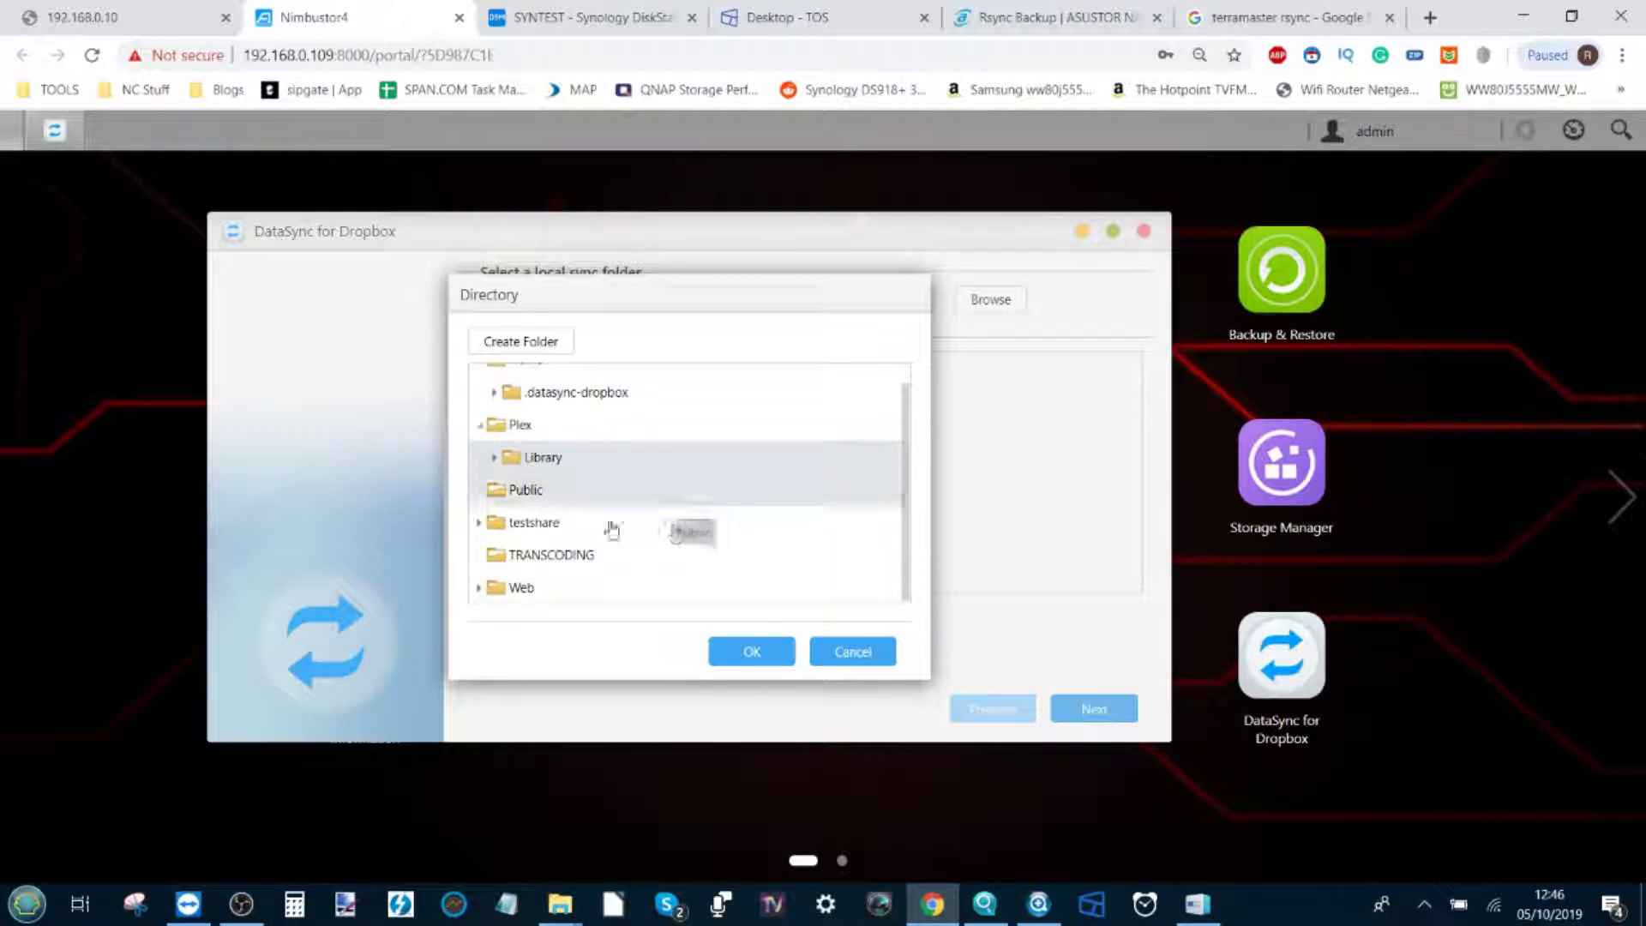
click(749, 653)
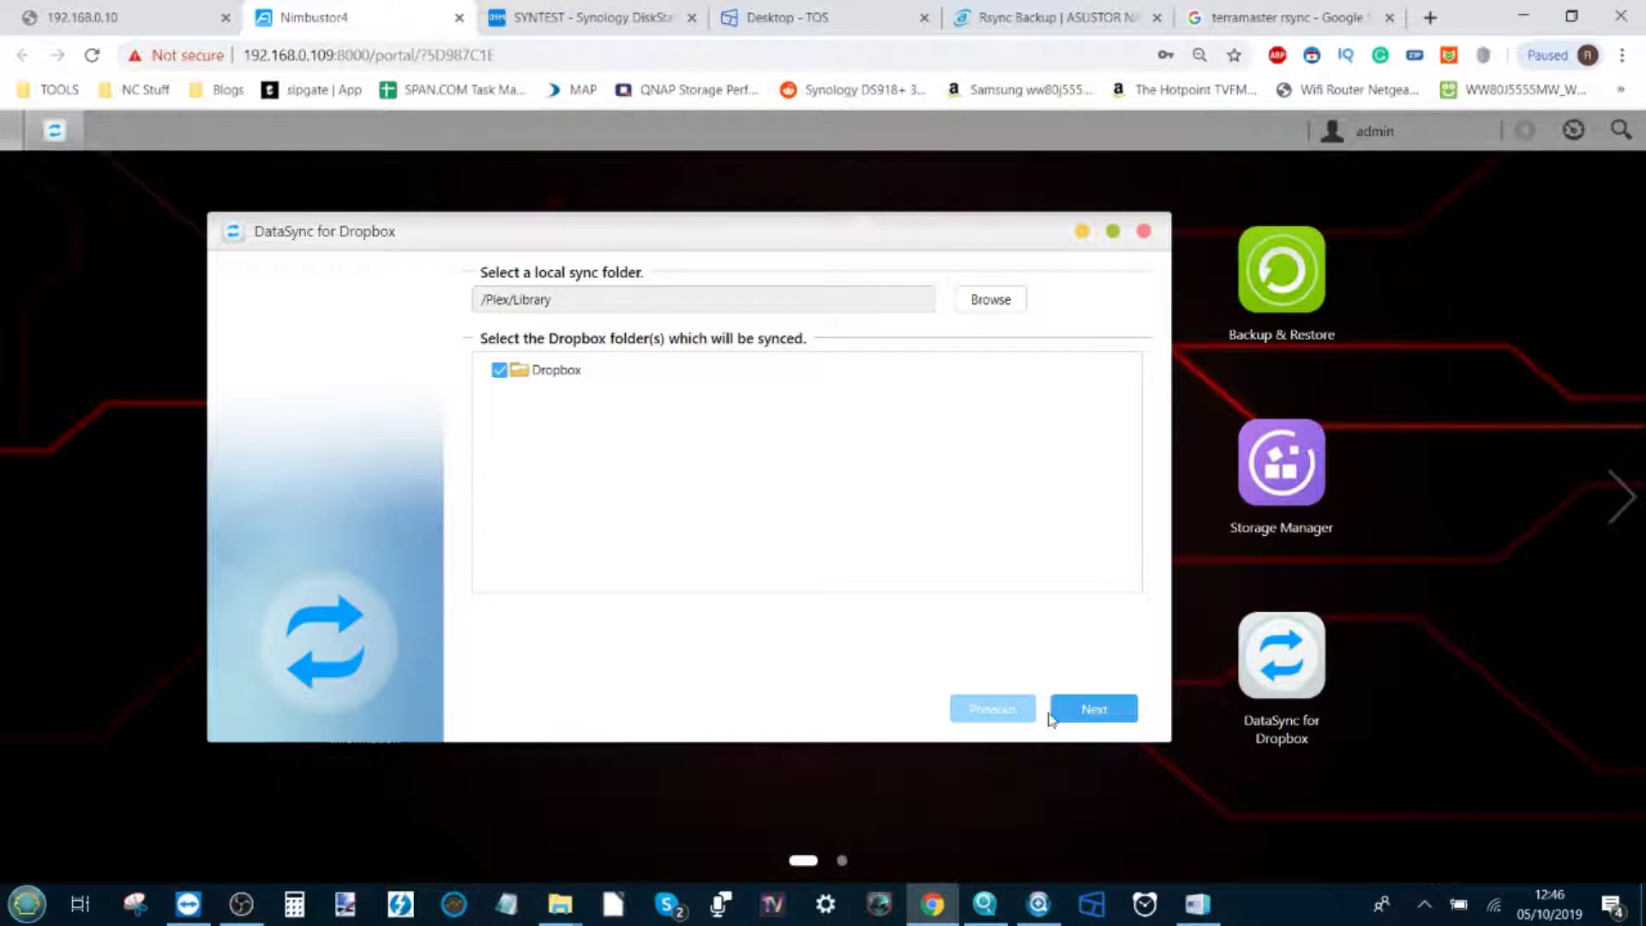
Leave the file size limit at 0 MB with no file types excluded.
click(1089, 709)
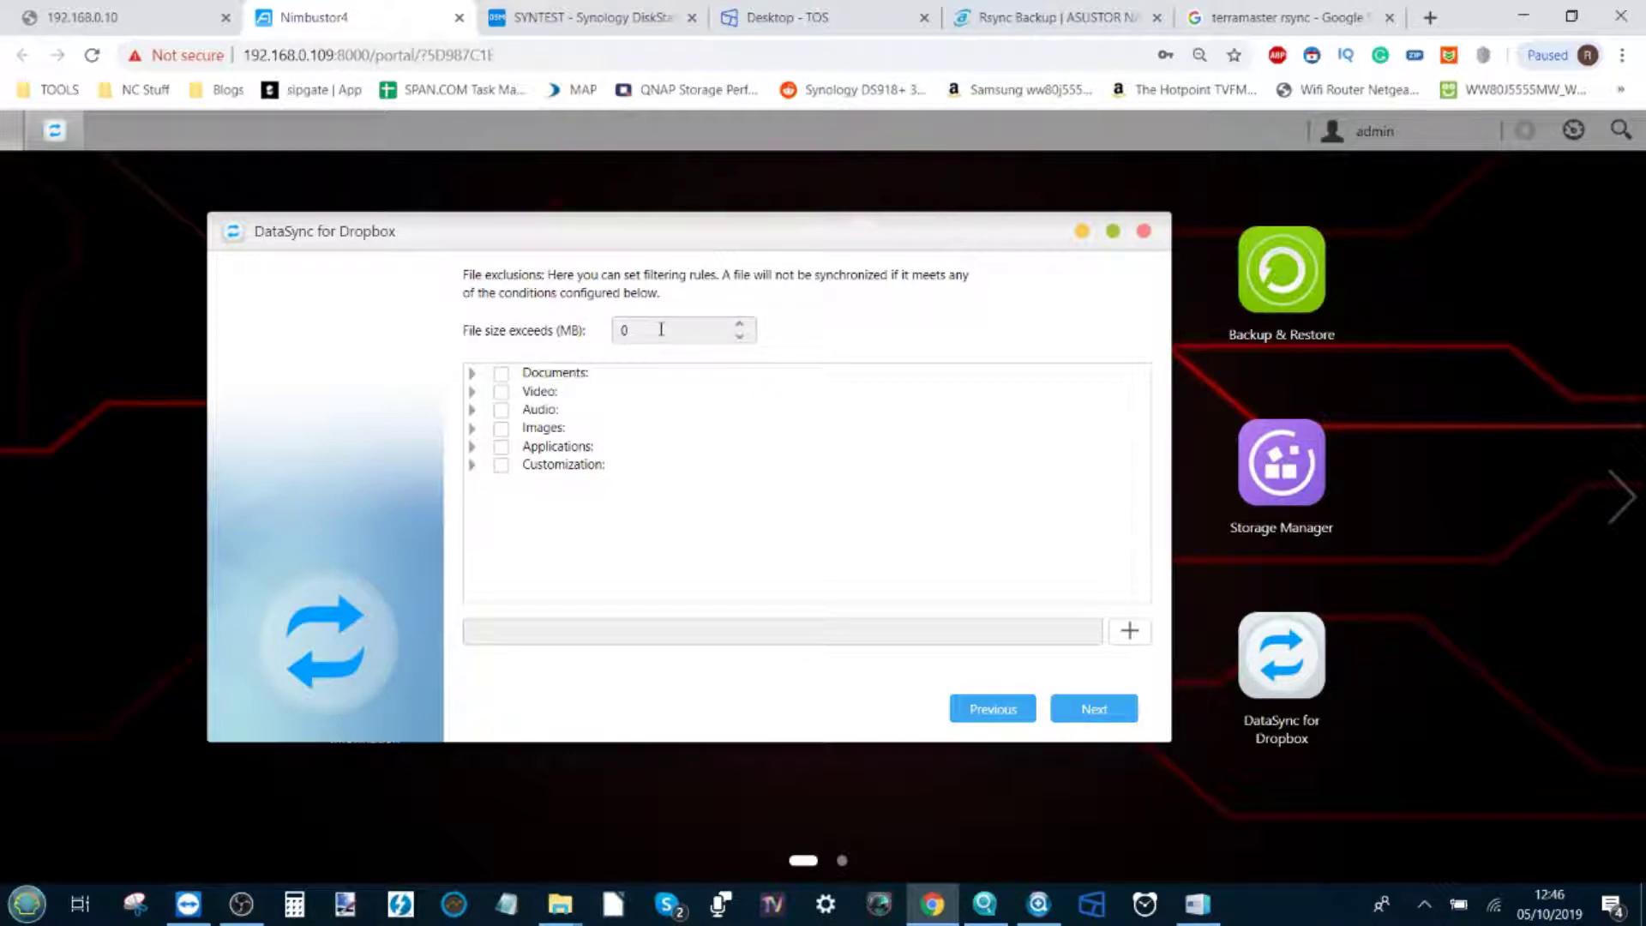
drag(661, 330, 615, 327)
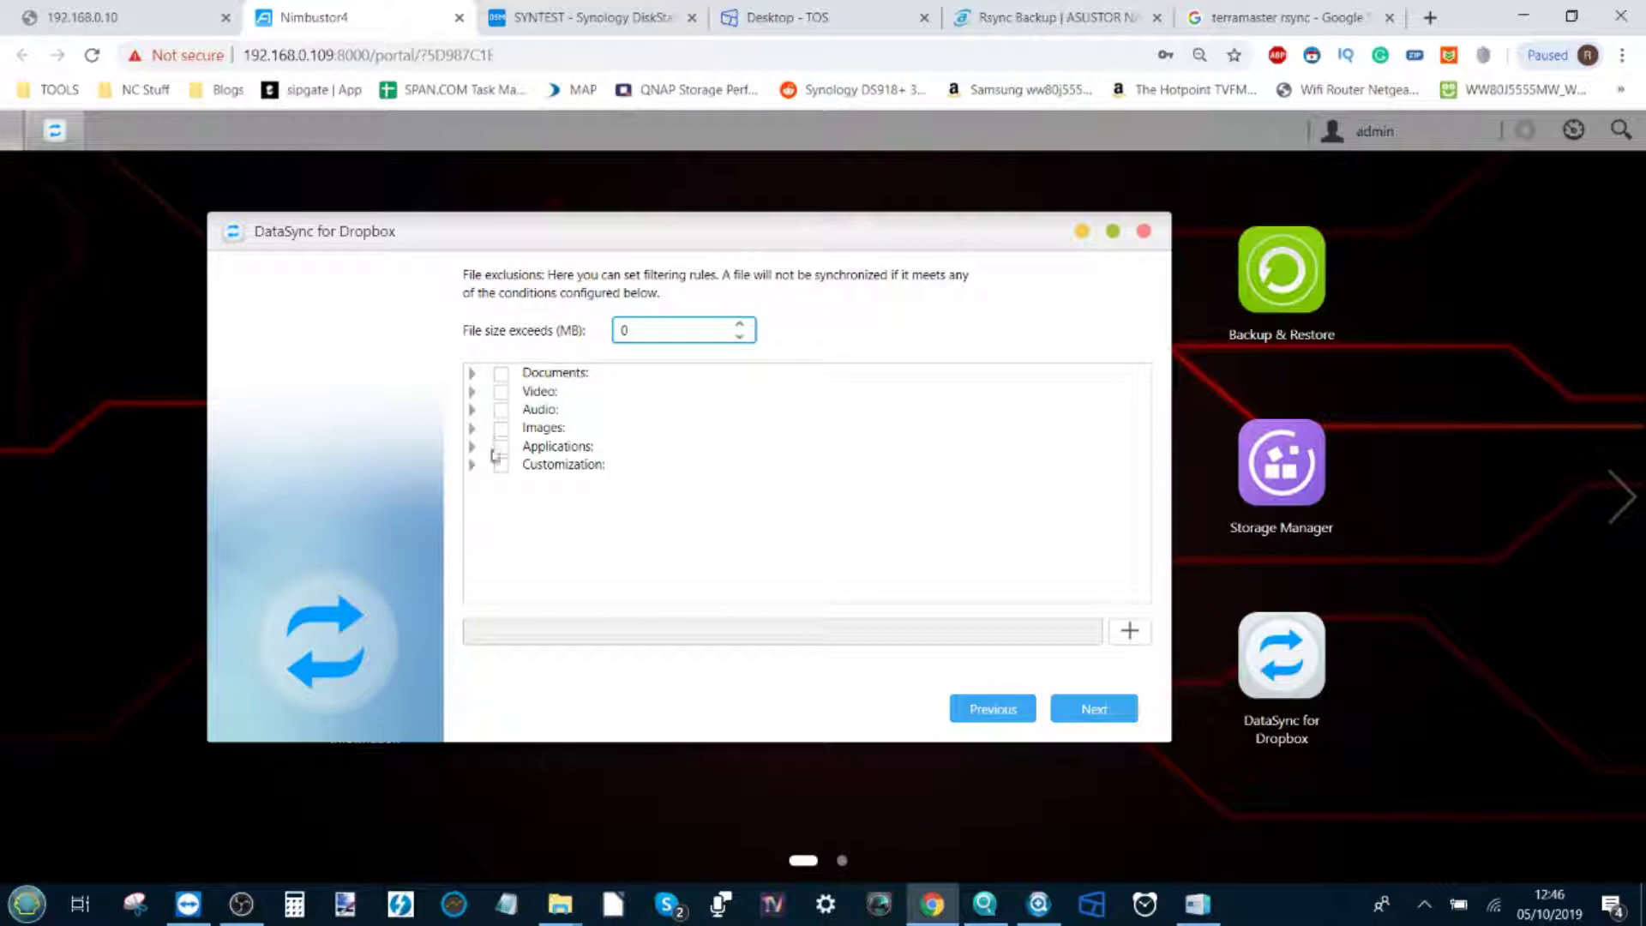
click(1101, 711)
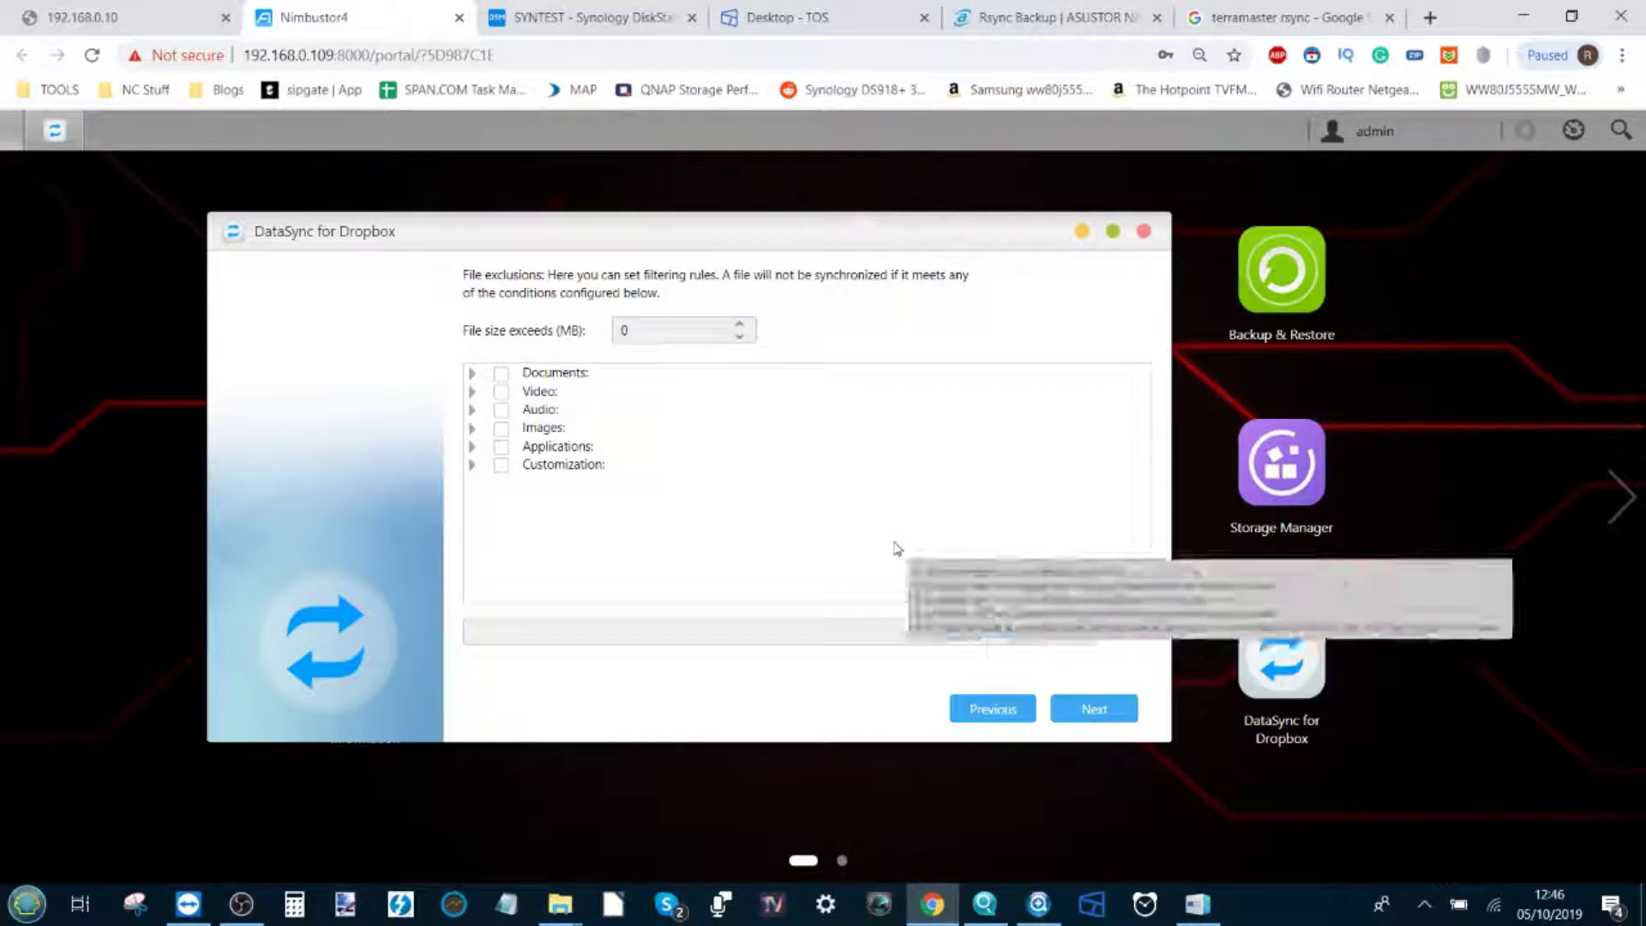
Switch synchronization from two-way to one-way, trying Dropbox-to-NAS then NAS-to-Dropbox.
click(1084, 711)
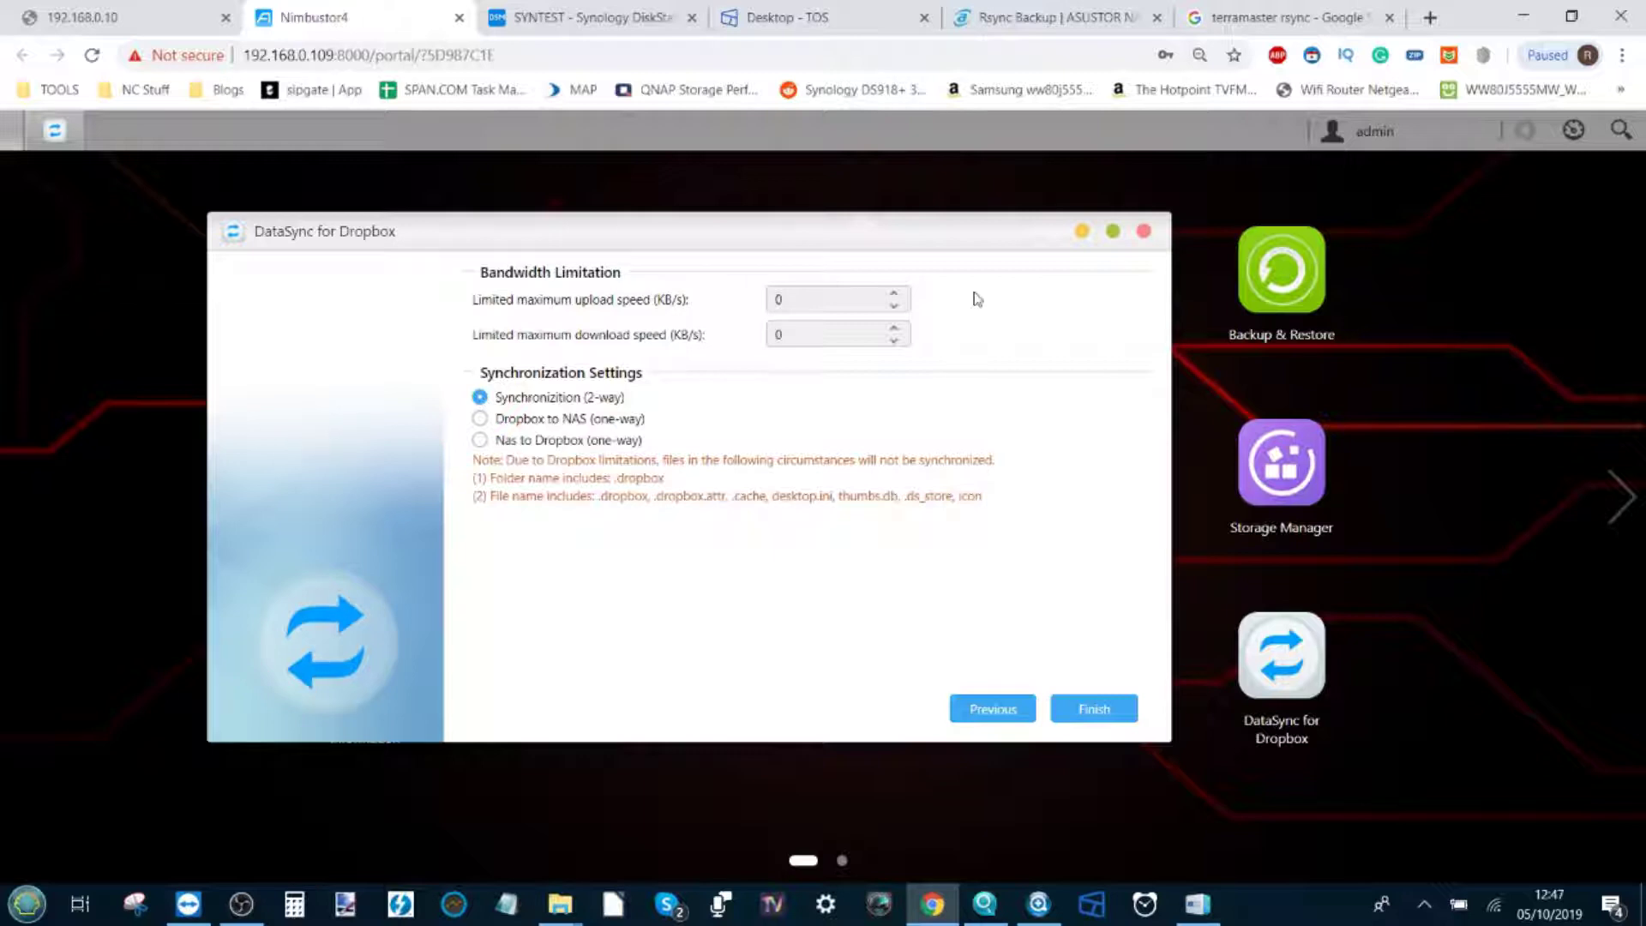
click(476, 418)
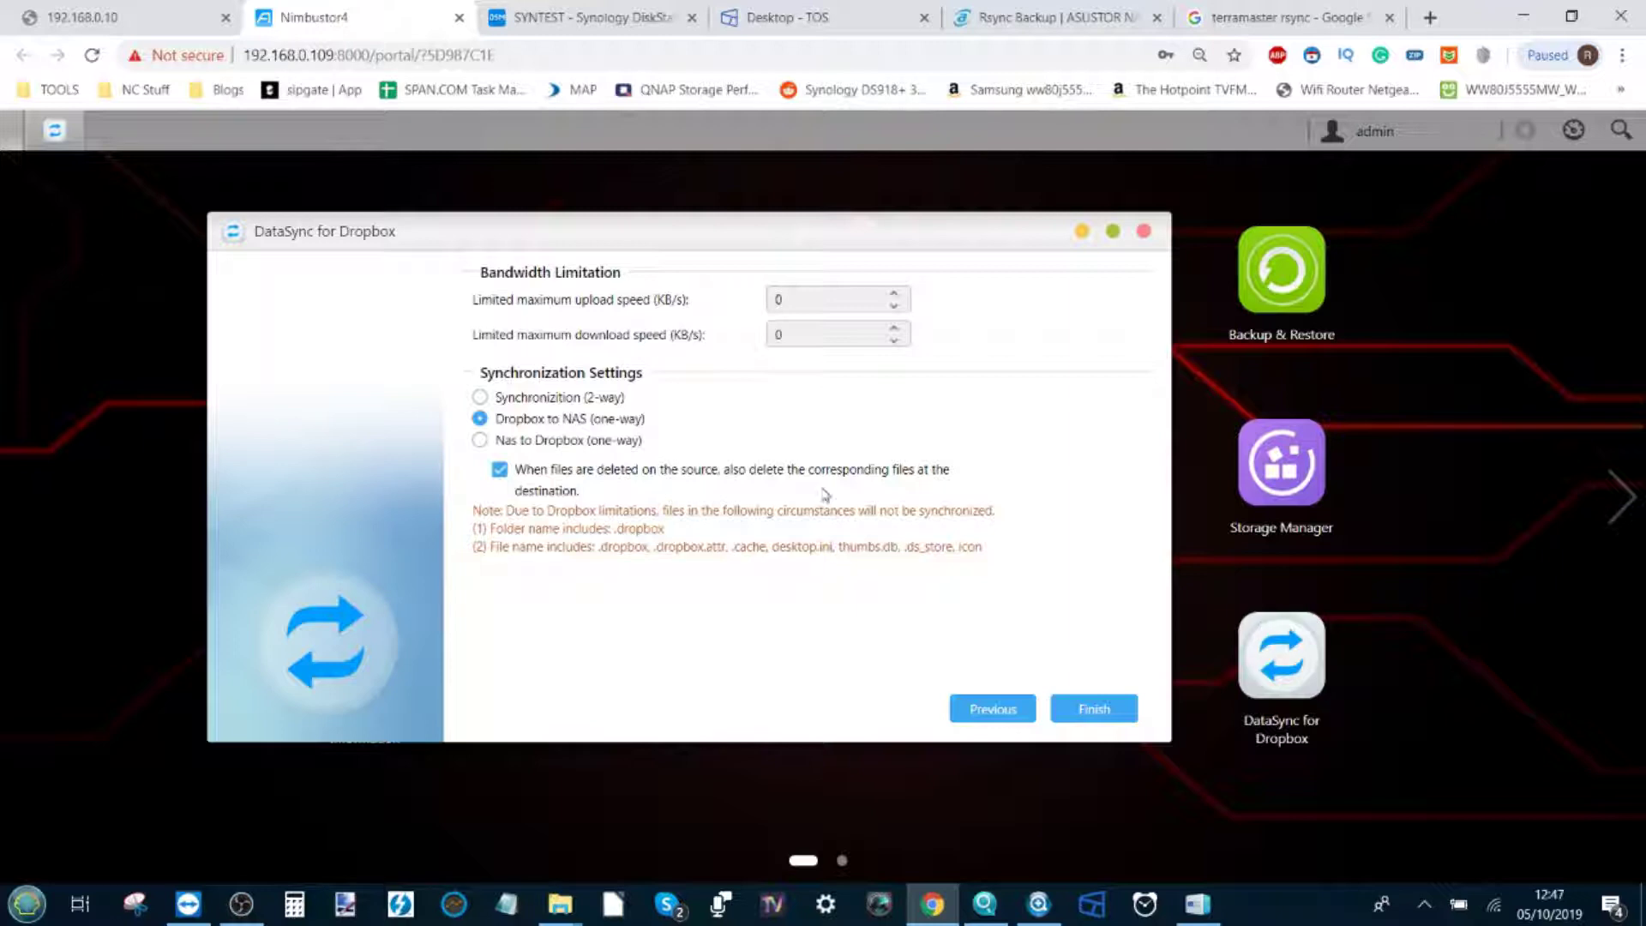
click(481, 441)
Untick deleting destination files on source deletion, leaving 'Nas to Dropbox (one-way)' selected.
click(501, 474)
click(479, 419)
click(480, 441)
Finish the wizard, review the sync folder settings unchanged, and check the Status file count.
click(1069, 712)
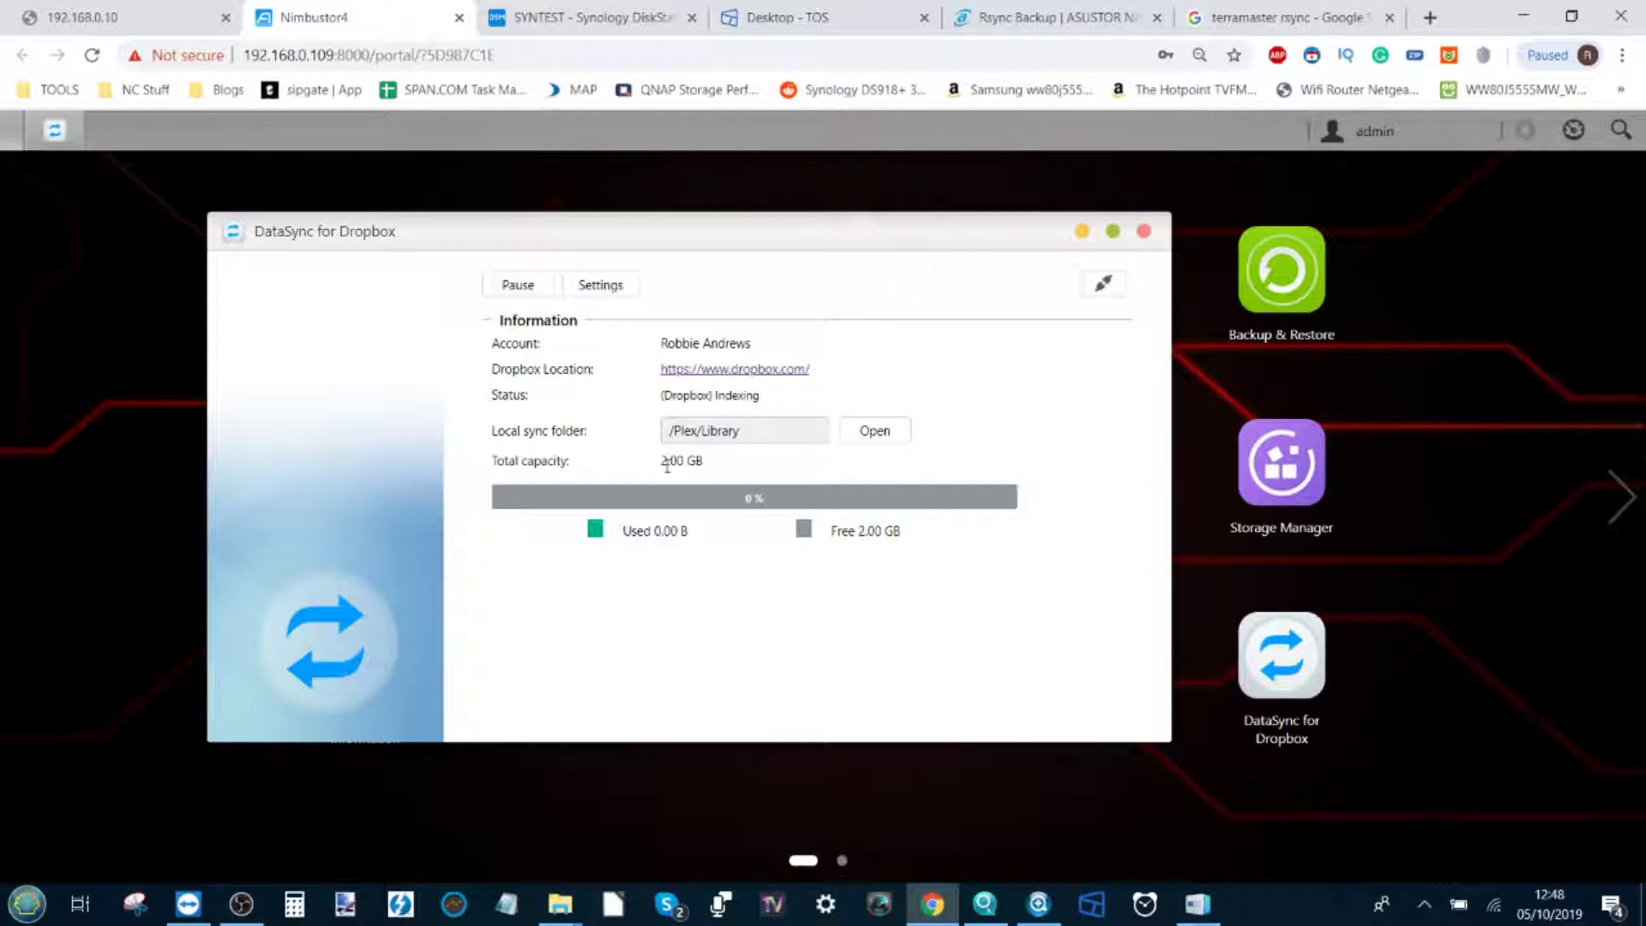
click(574, 283)
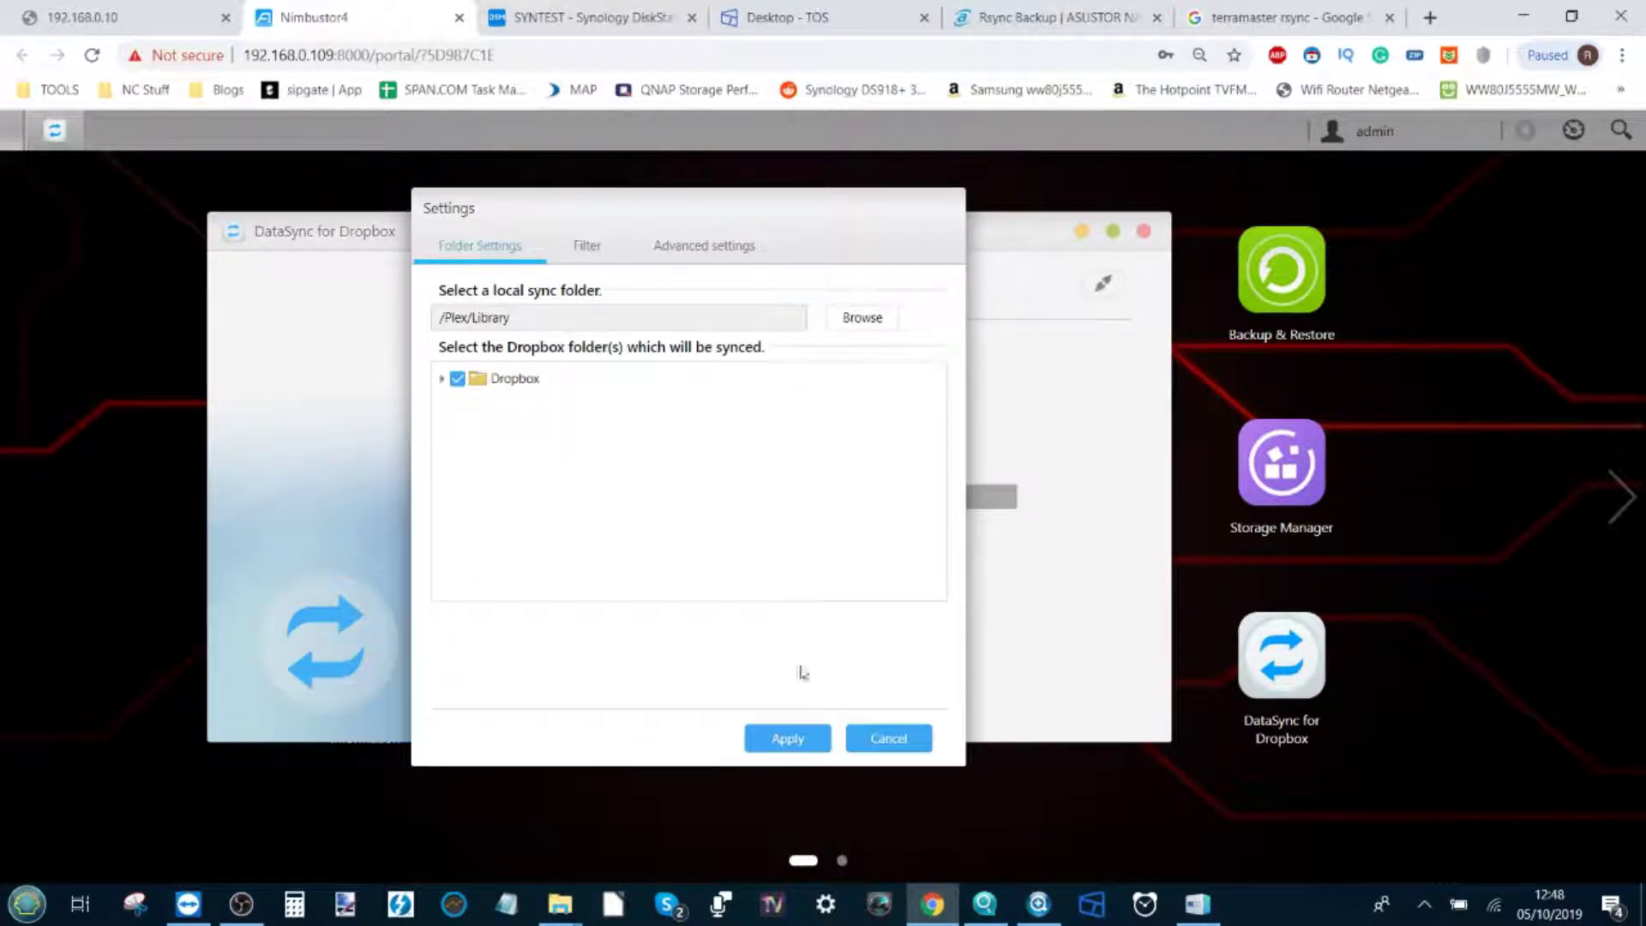
click(870, 738)
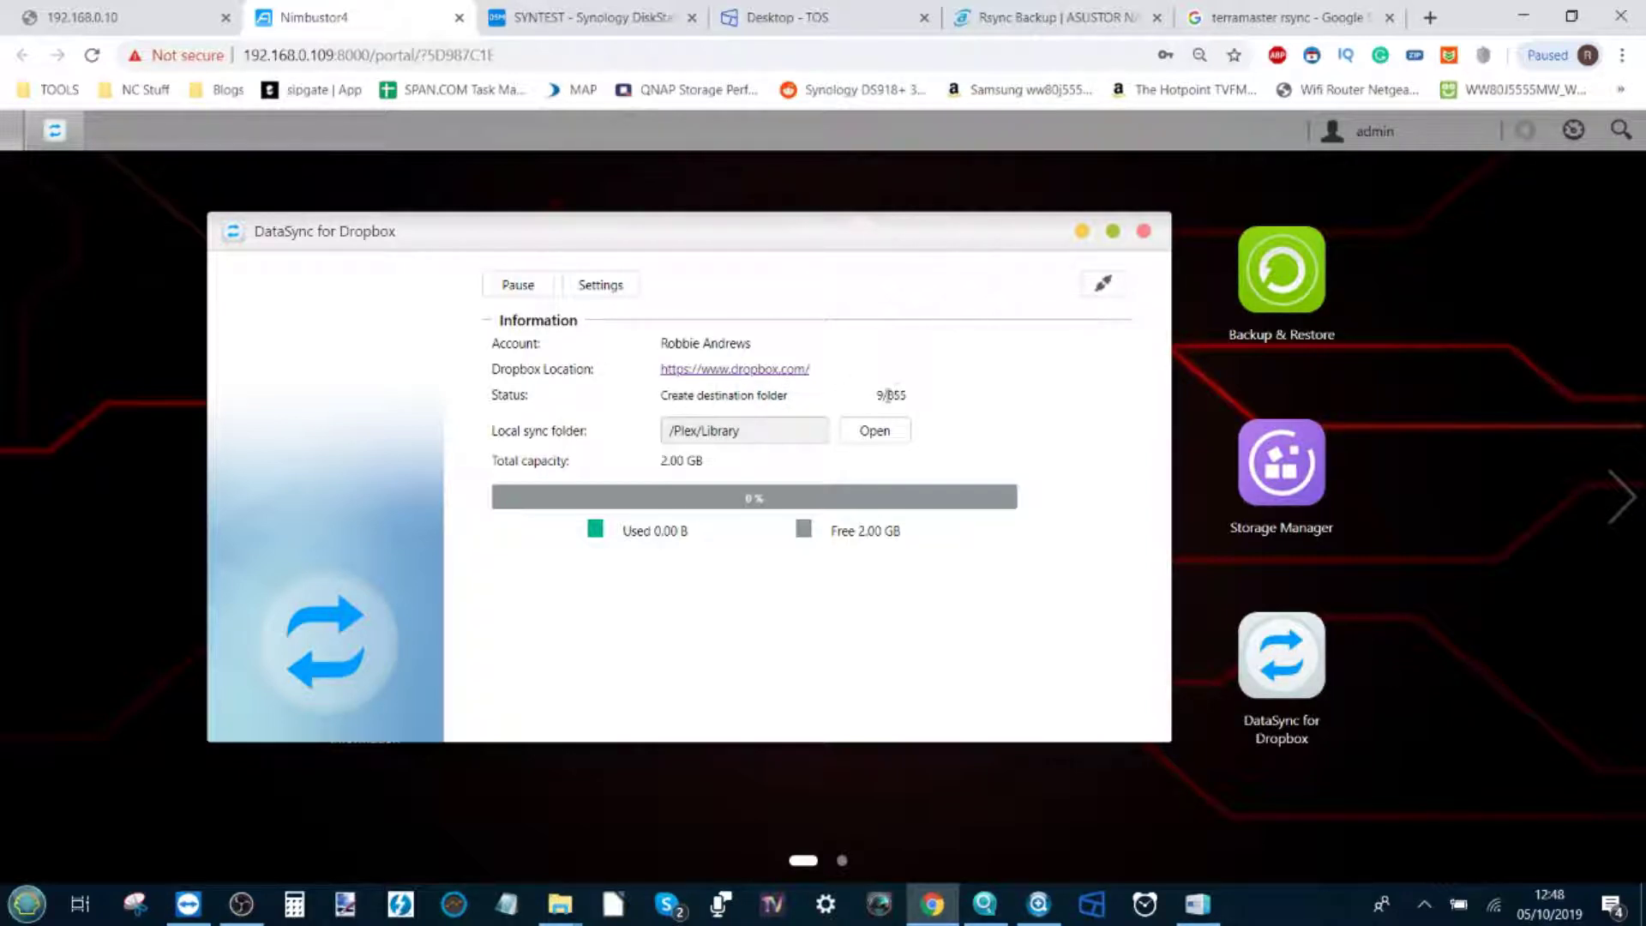
drag(888, 395, 919, 401)
Close the DataSync for Dropbox window while the sync continues.
click(1145, 233)
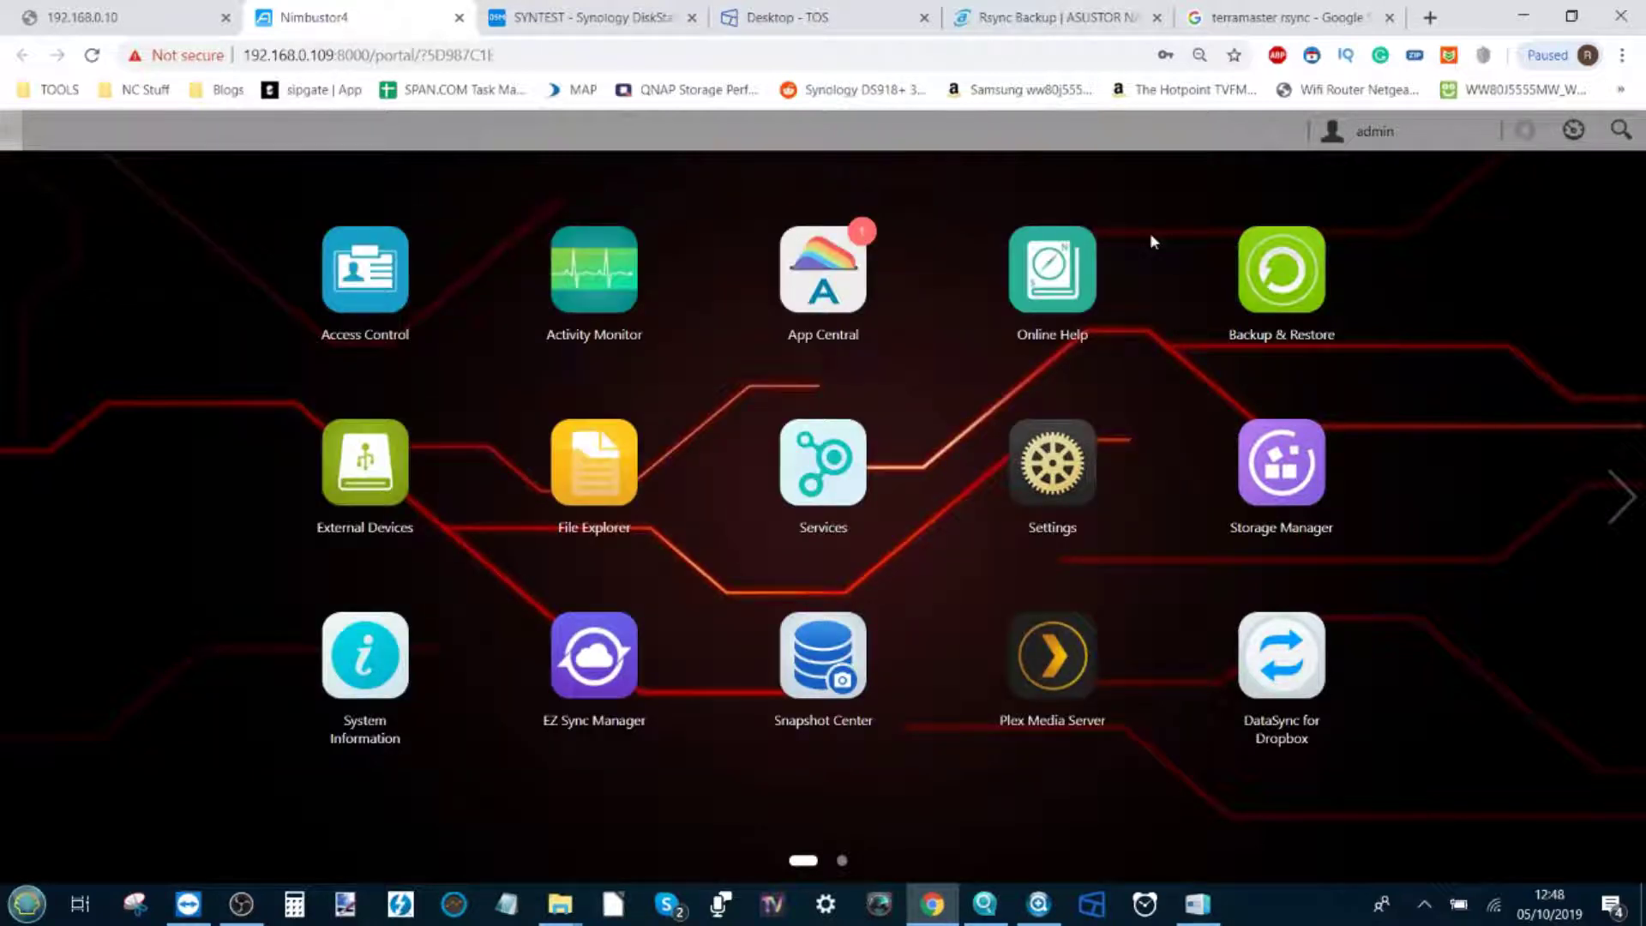